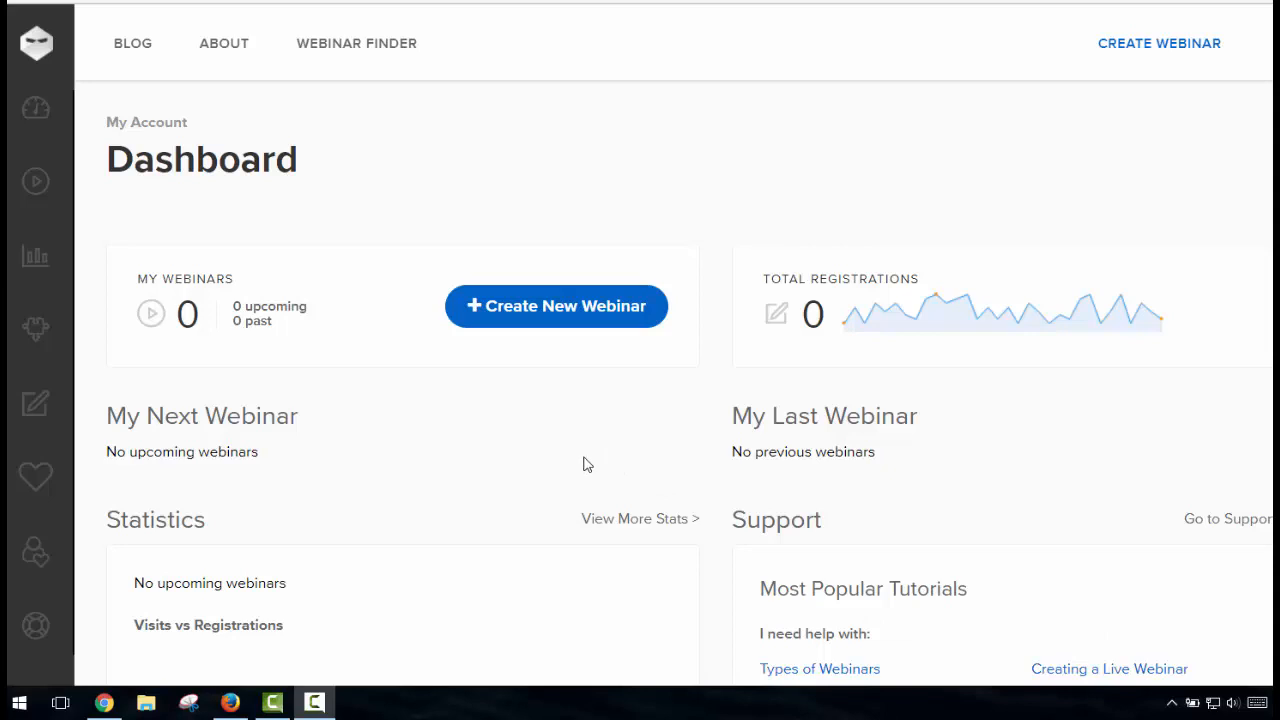
Step: Start creating a new webinar and select the Automated webinar type
{"action": "left_click", "coordinate": [551, 311]}
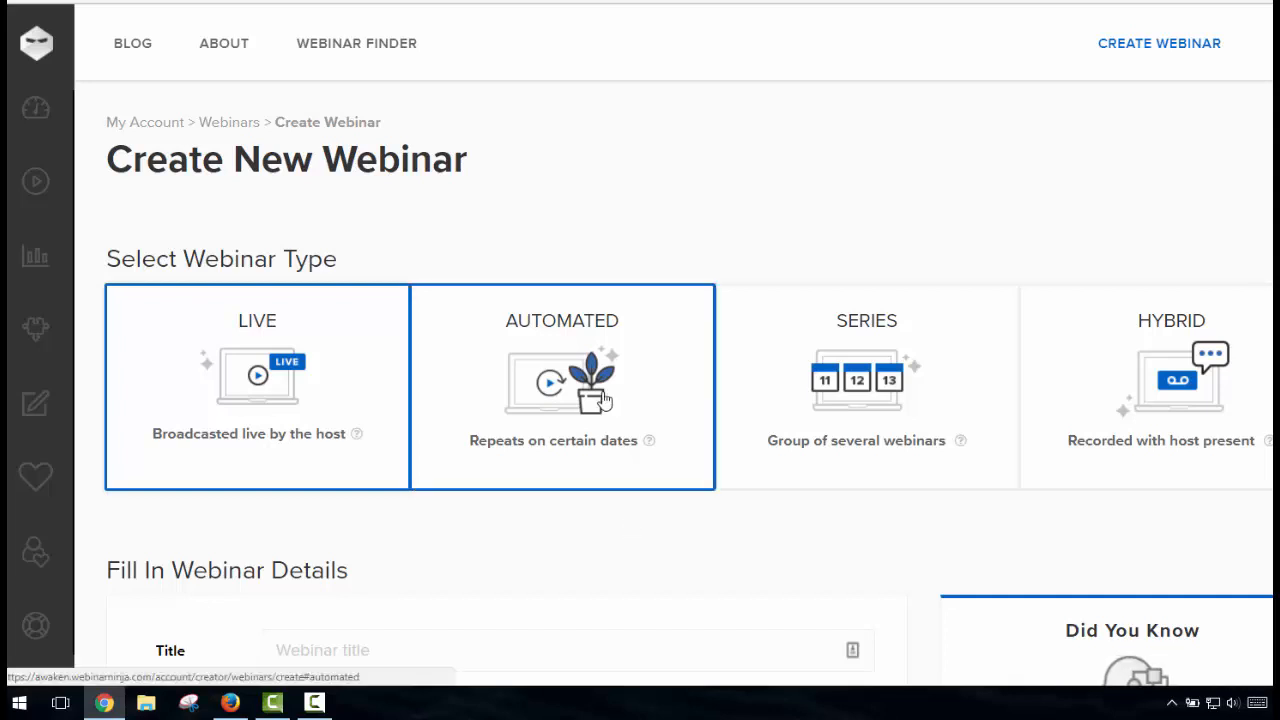
{"action": "scroll", "coordinate": [605, 400], "scroll_direction": "down", "scroll_amount": 2}
{"action": "left_click", "coordinate": [514, 152]}
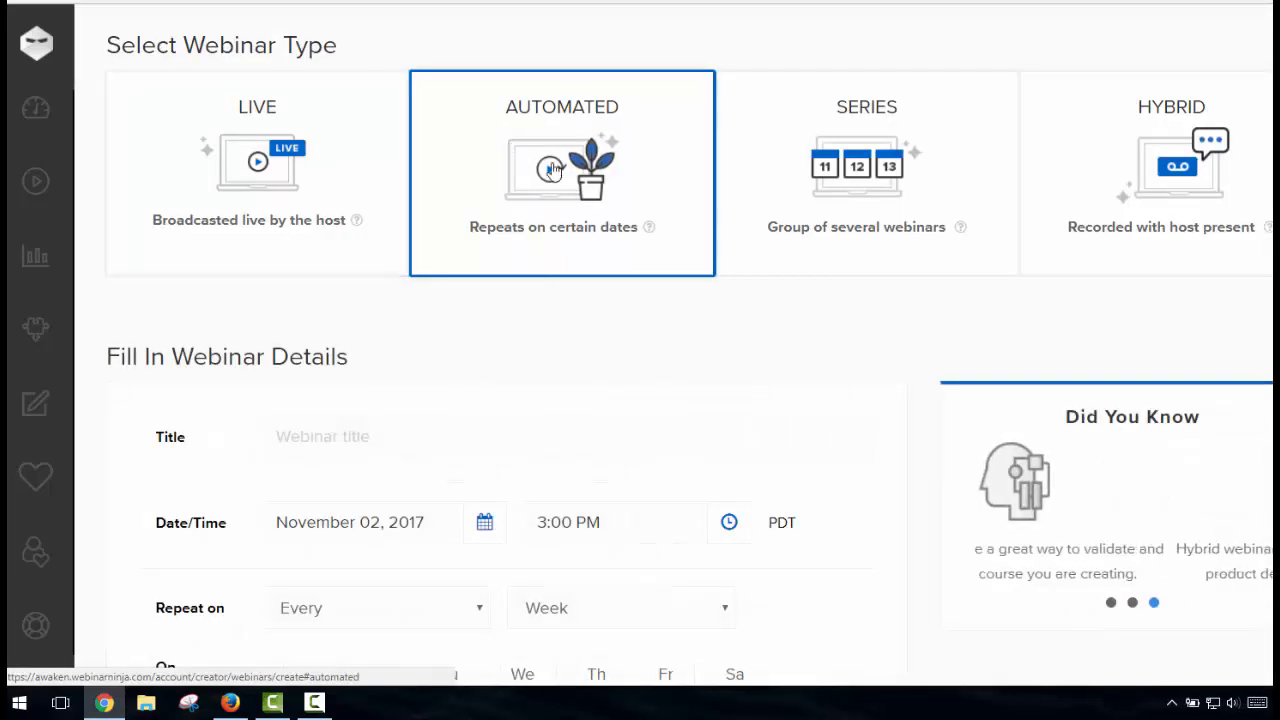
{"action": "mouse_move", "coordinate": [650, 234]}
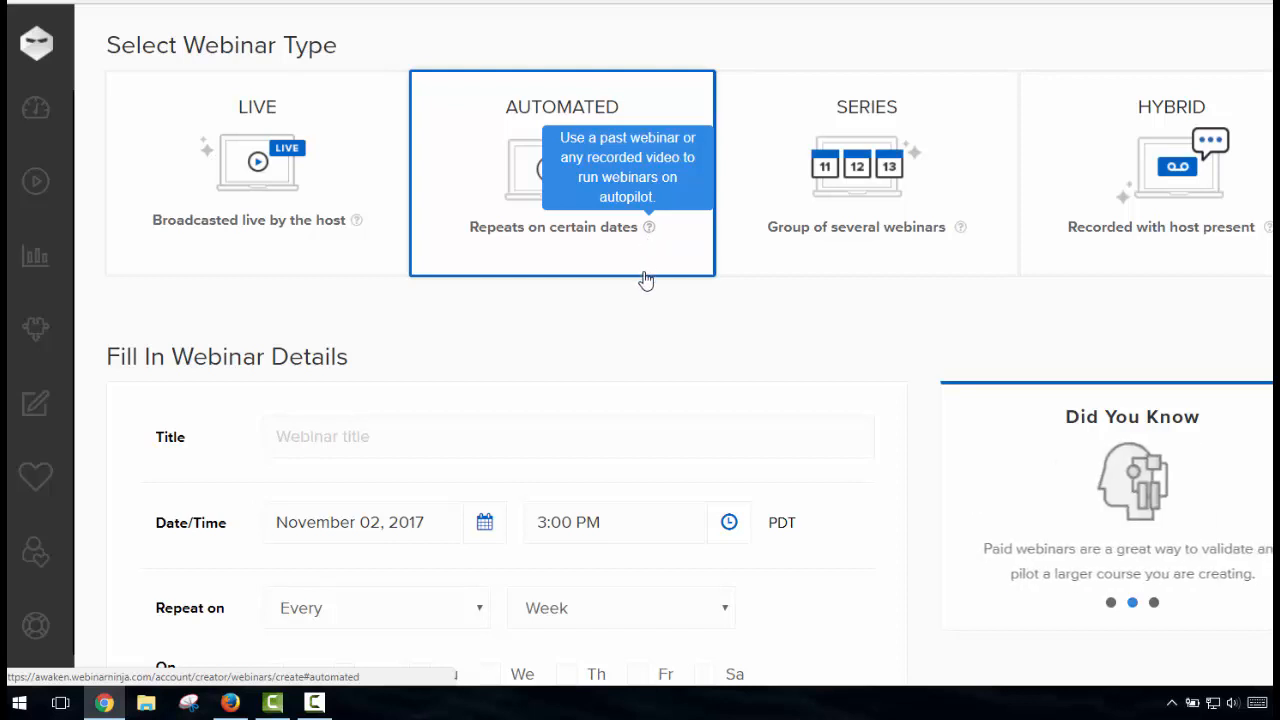
Step: Examine the automated webinar's detail form, including the repeat frequency and period choices, end condition, YouTube video field and pricing options
{"action": "scroll", "coordinate": [678, 291], "scroll_direction": "down", "scroll_amount": 3}
{"action": "scroll", "coordinate": [600, 245], "scroll_direction": "up", "scroll_amount": 4}
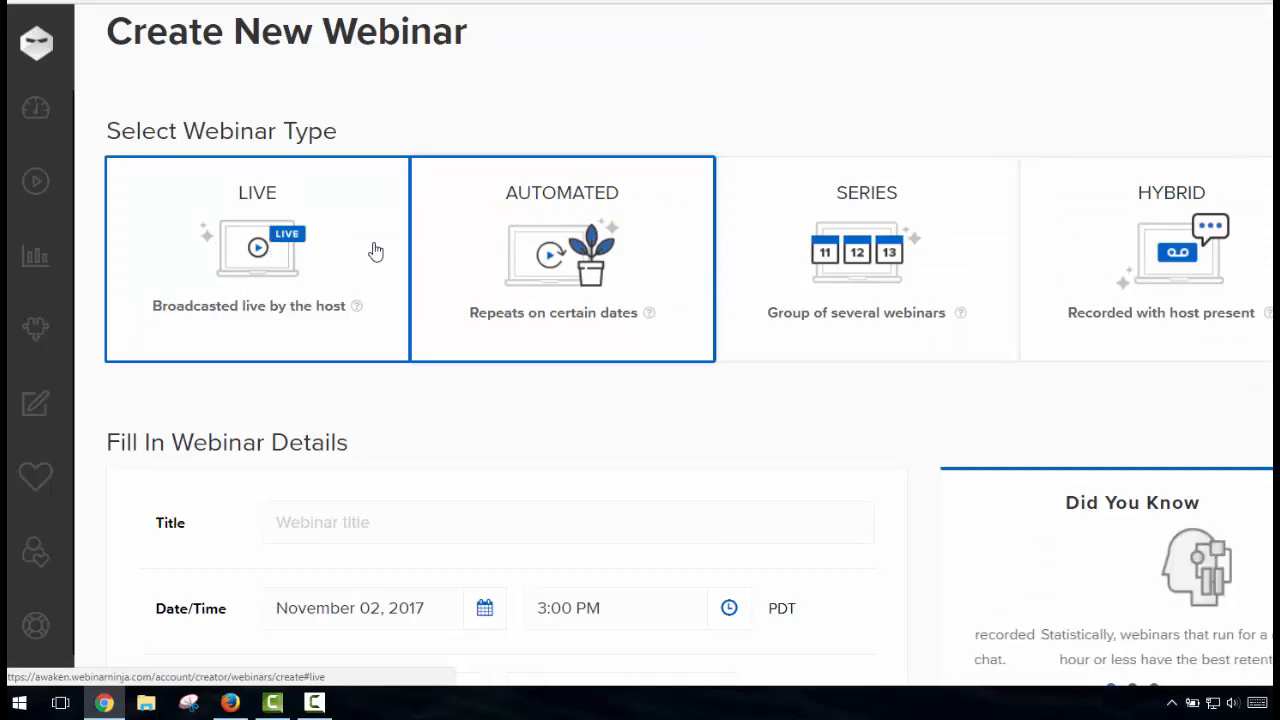
{"action": "scroll", "coordinate": [609, 243], "scroll_direction": "down", "scroll_amount": 3}
{"action": "scroll", "coordinate": [609, 241], "scroll_direction": "down", "scroll_amount": 1}
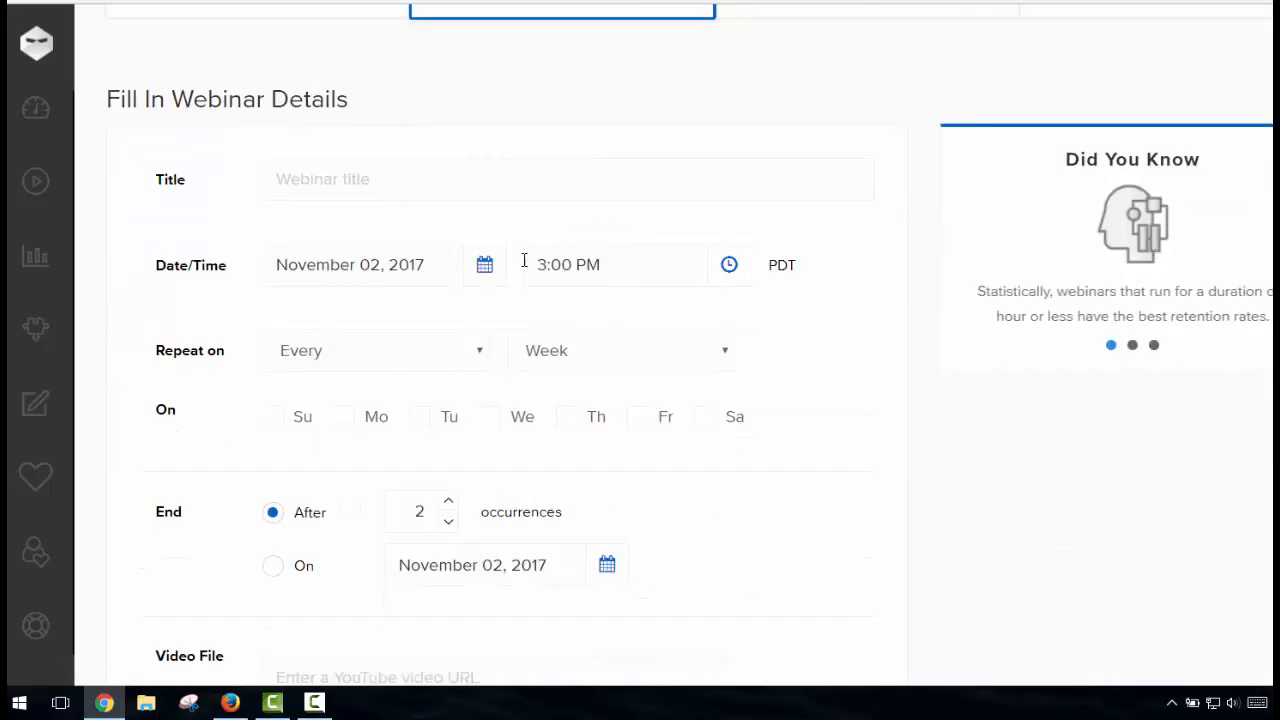
{"action": "left_click", "coordinate": [467, 352]}
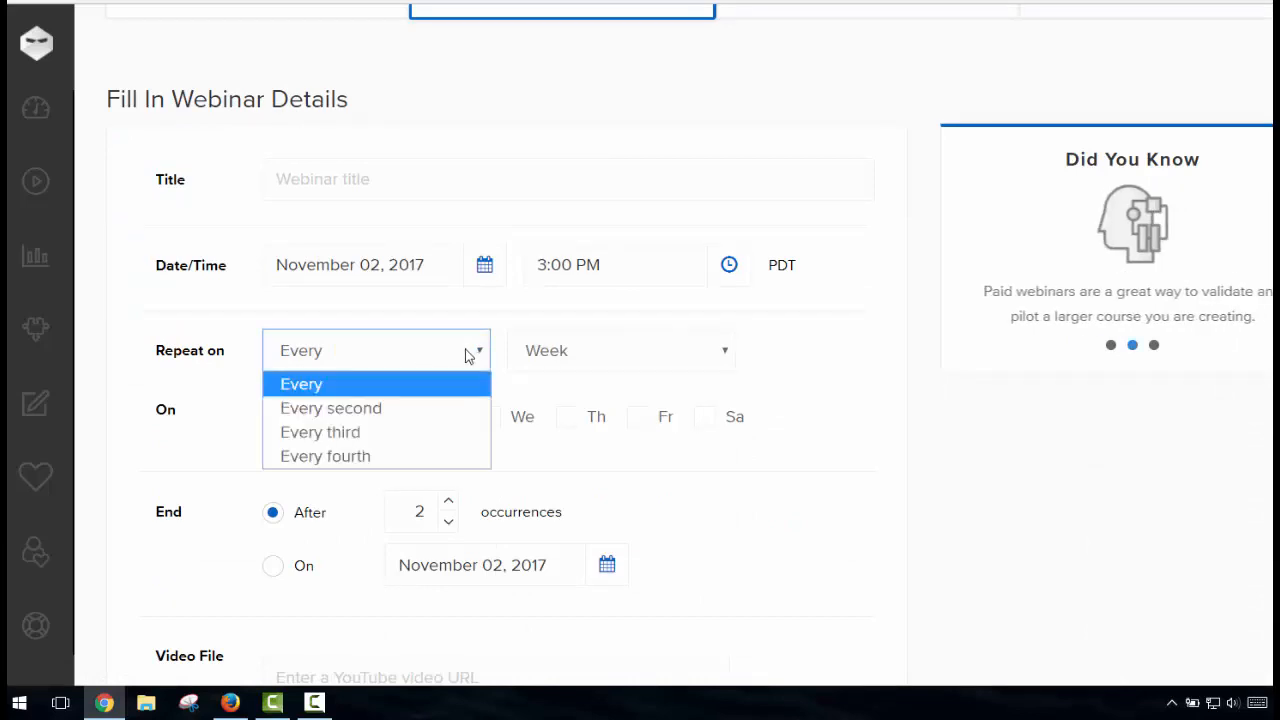
{"action": "left_click", "coordinate": [569, 349]}
{"action": "left_click", "coordinate": [569, 349]}
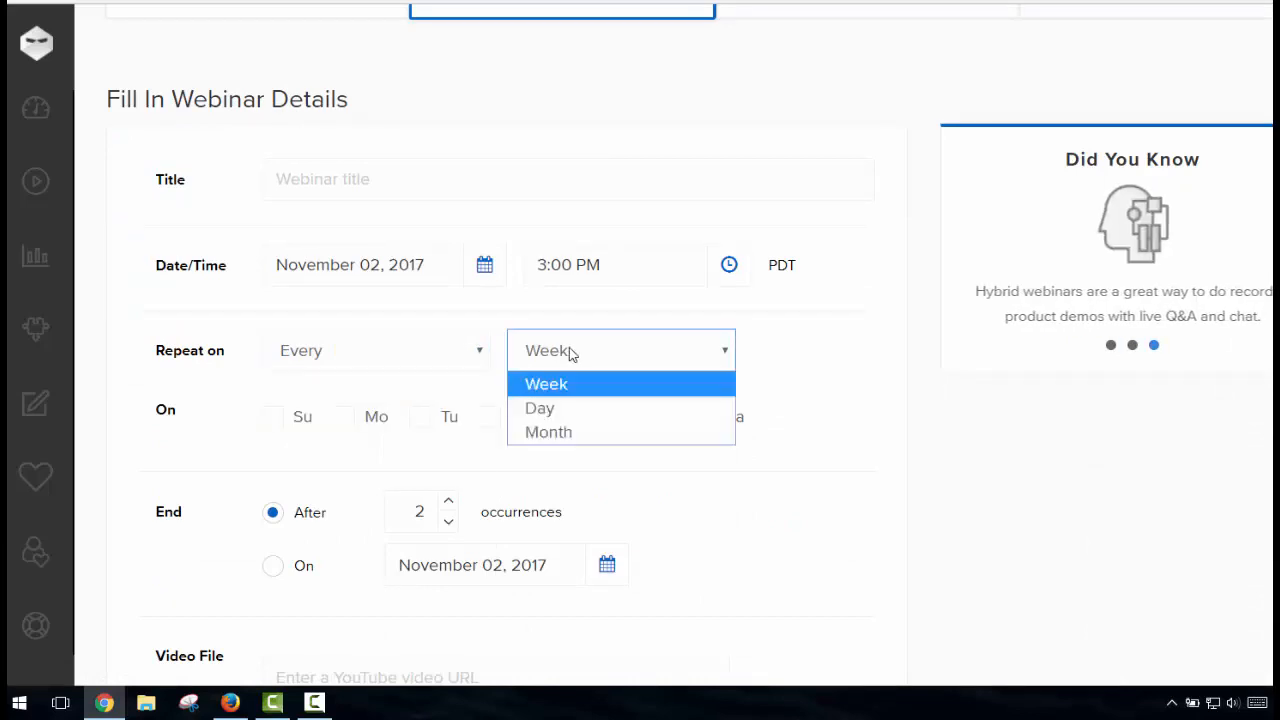
{"action": "left_click", "coordinate": [569, 349]}
{"action": "scroll", "coordinate": [726, 437], "scroll_direction": "down", "scroll_amount": 2}
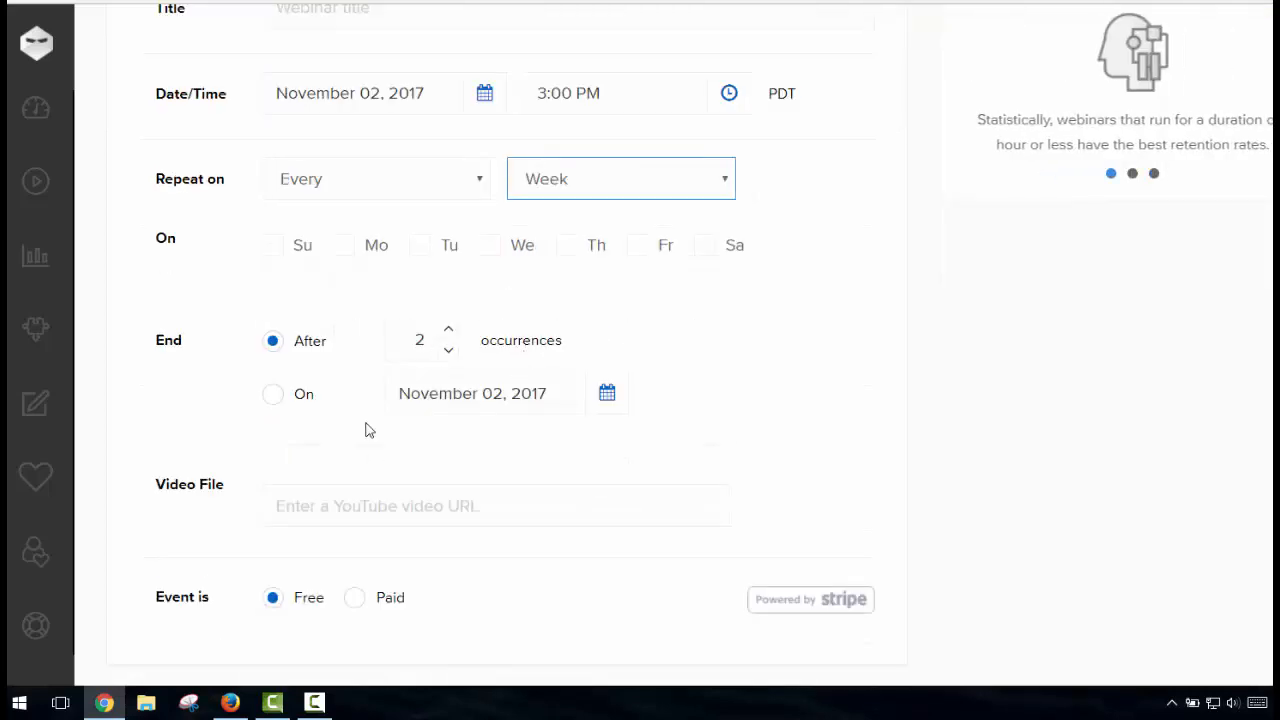
{"action": "scroll", "coordinate": [360, 509], "scroll_direction": "down", "scroll_amount": 1}
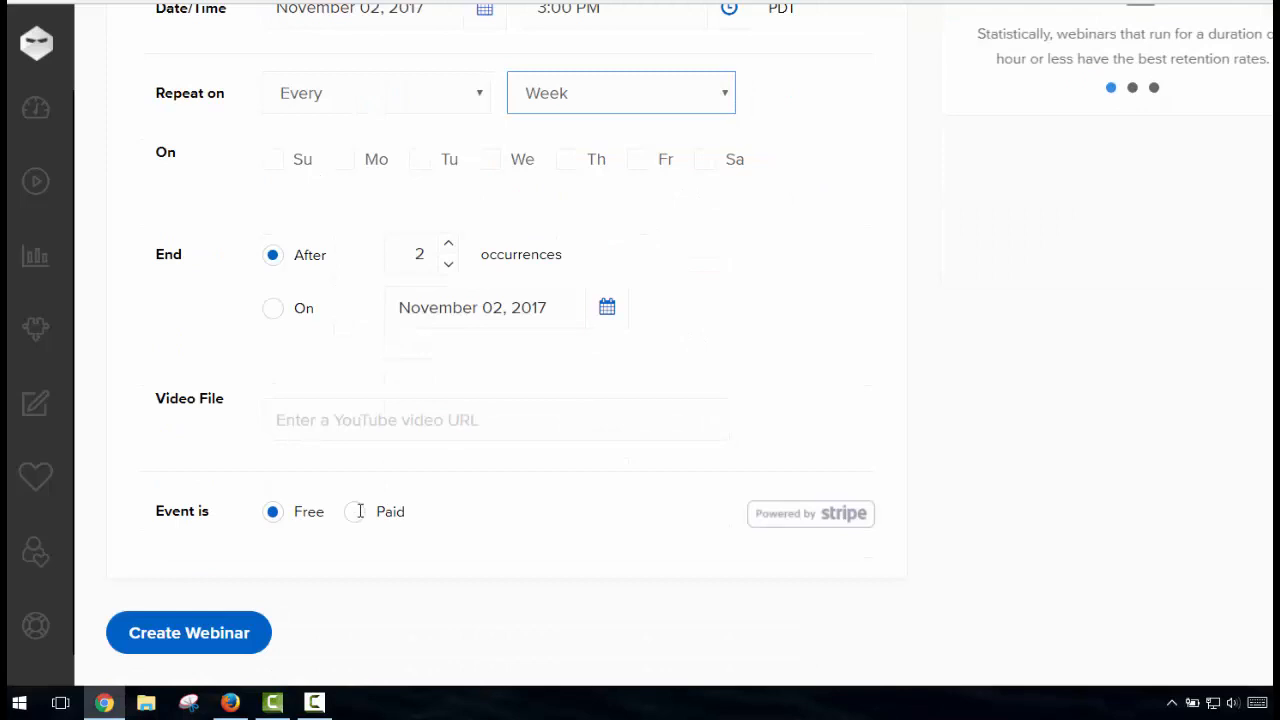
{"action": "left_click", "coordinate": [342, 425]}
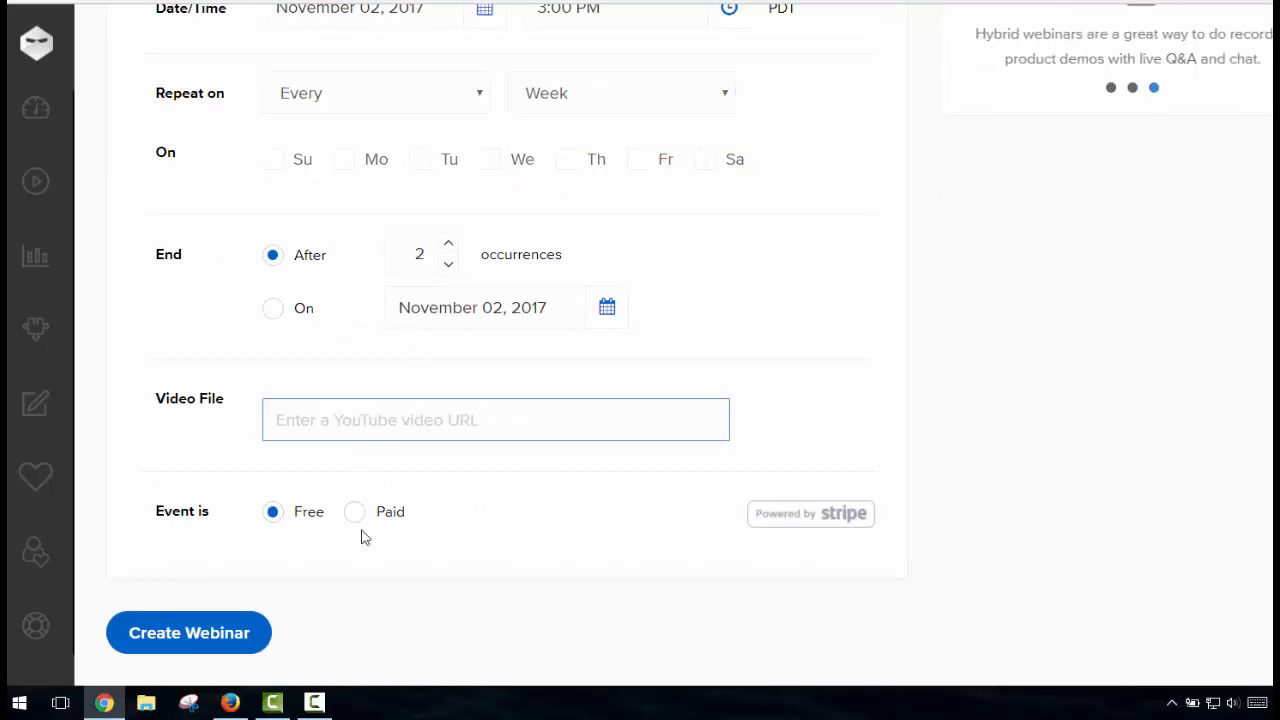
Step: Switch the webinar type to Live
{"action": "scroll", "coordinate": [692, 467], "scroll_direction": "up", "scroll_amount": 2}
{"action": "scroll", "coordinate": [692, 467], "scroll_direction": "up", "scroll_amount": 6}
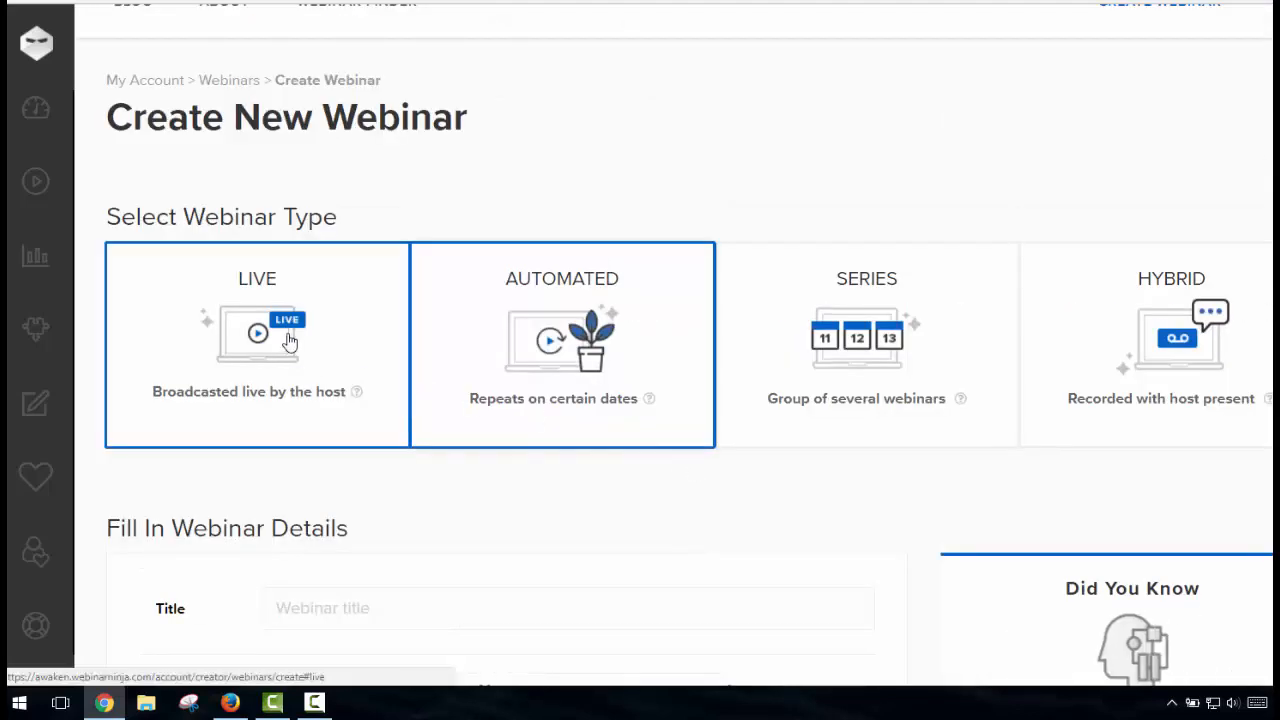
{"action": "left_click", "coordinate": [288, 341]}
{"action": "scroll", "coordinate": [550, 385], "scroll_direction": "down", "scroll_amount": 4}
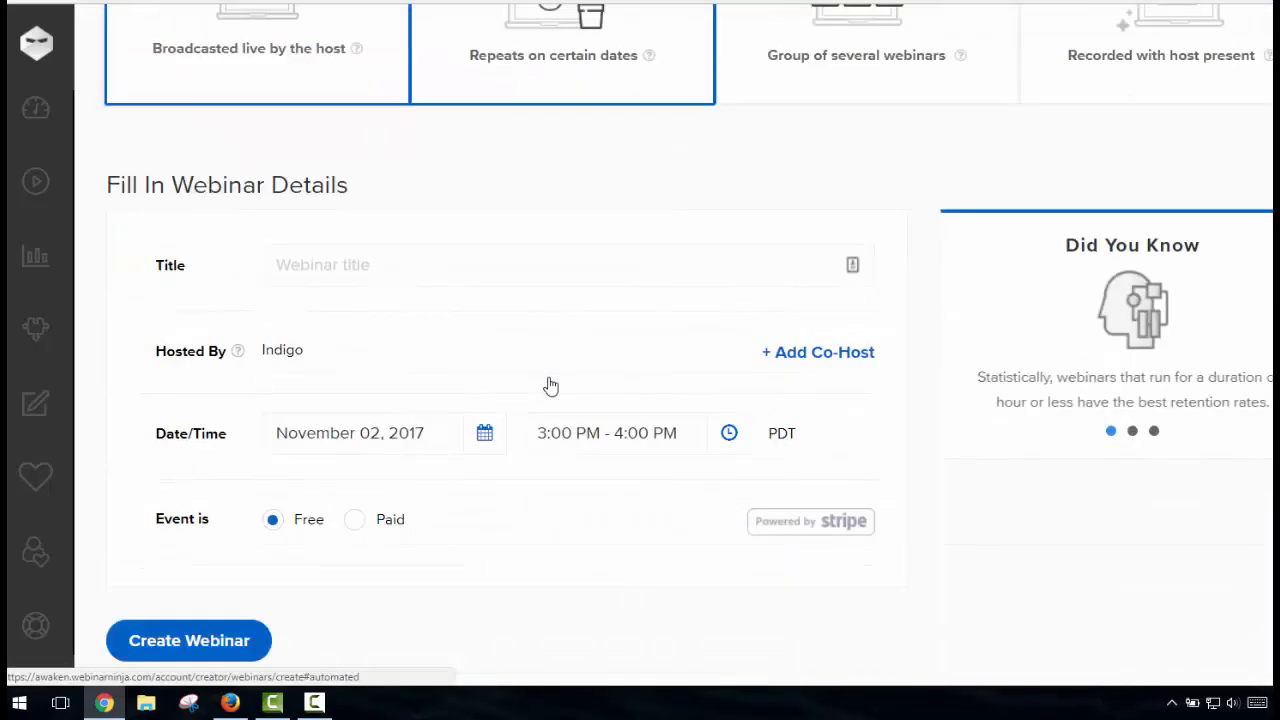
Step: Give the live webinar the title "Testing webinar"
{"action": "left_click", "coordinate": [390, 268]}
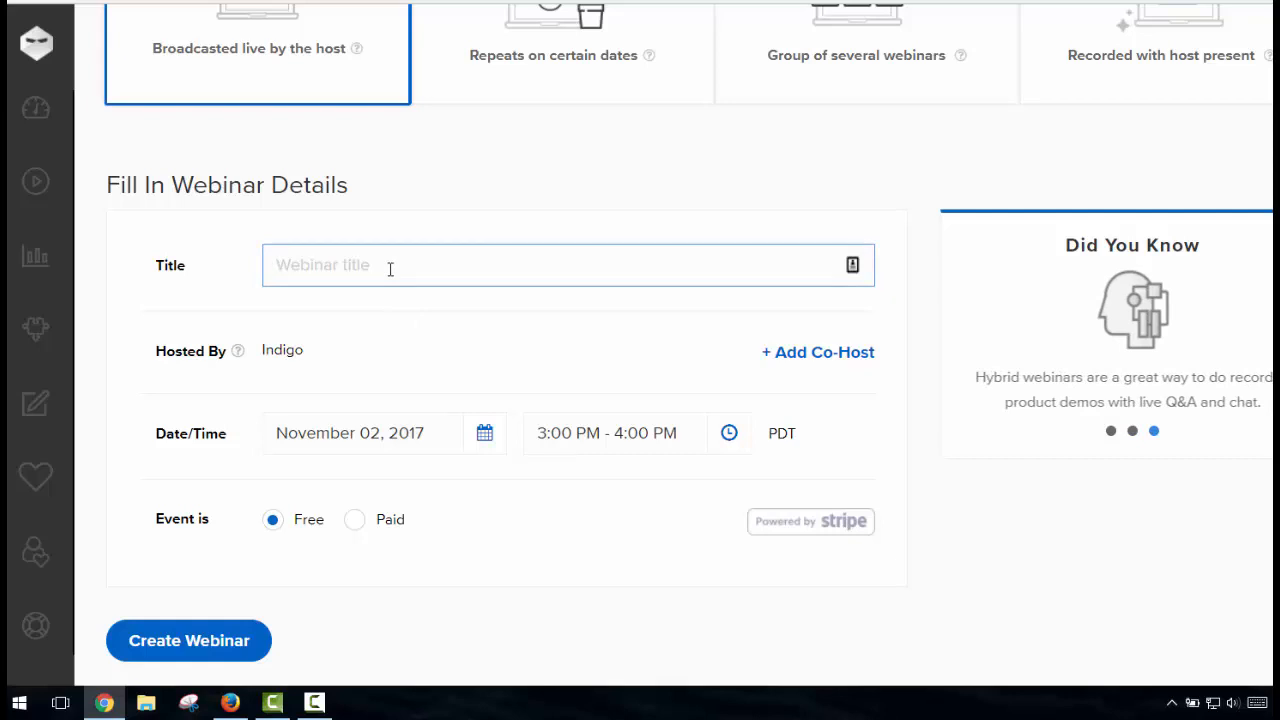
{"action": "type", "text": "Test"}
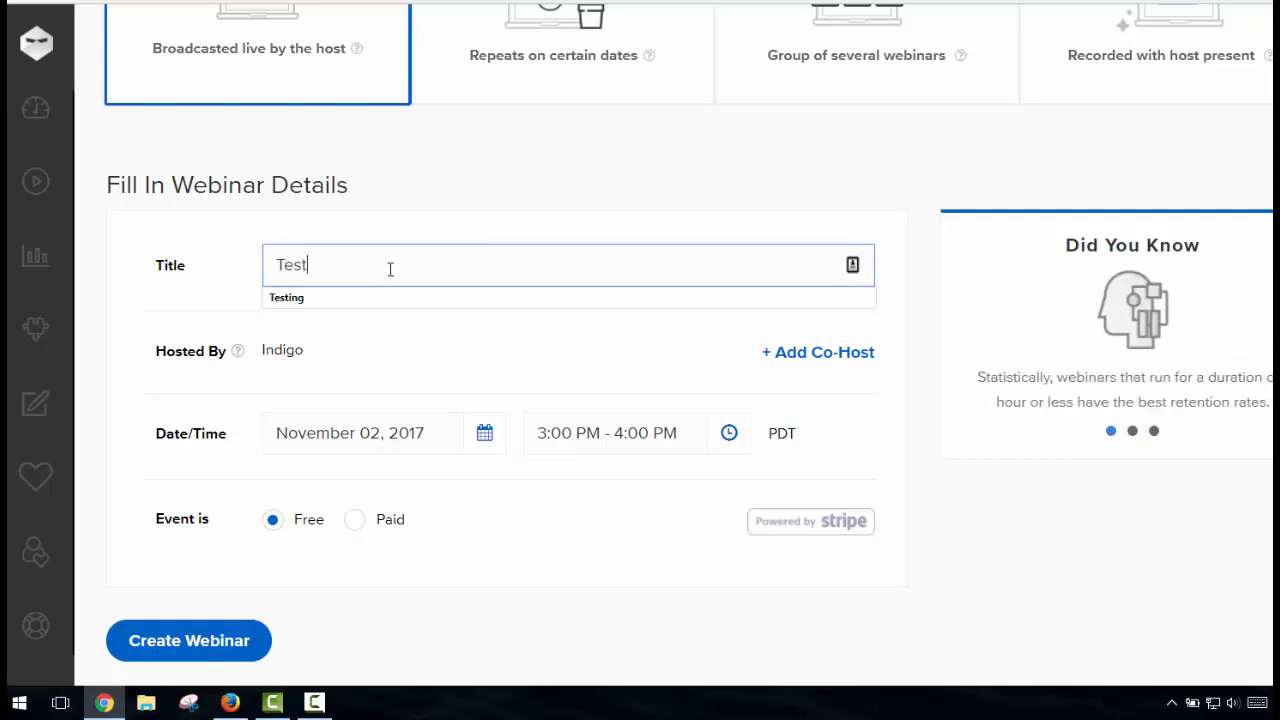
{"action": "left_click", "coordinate": [303, 297]}
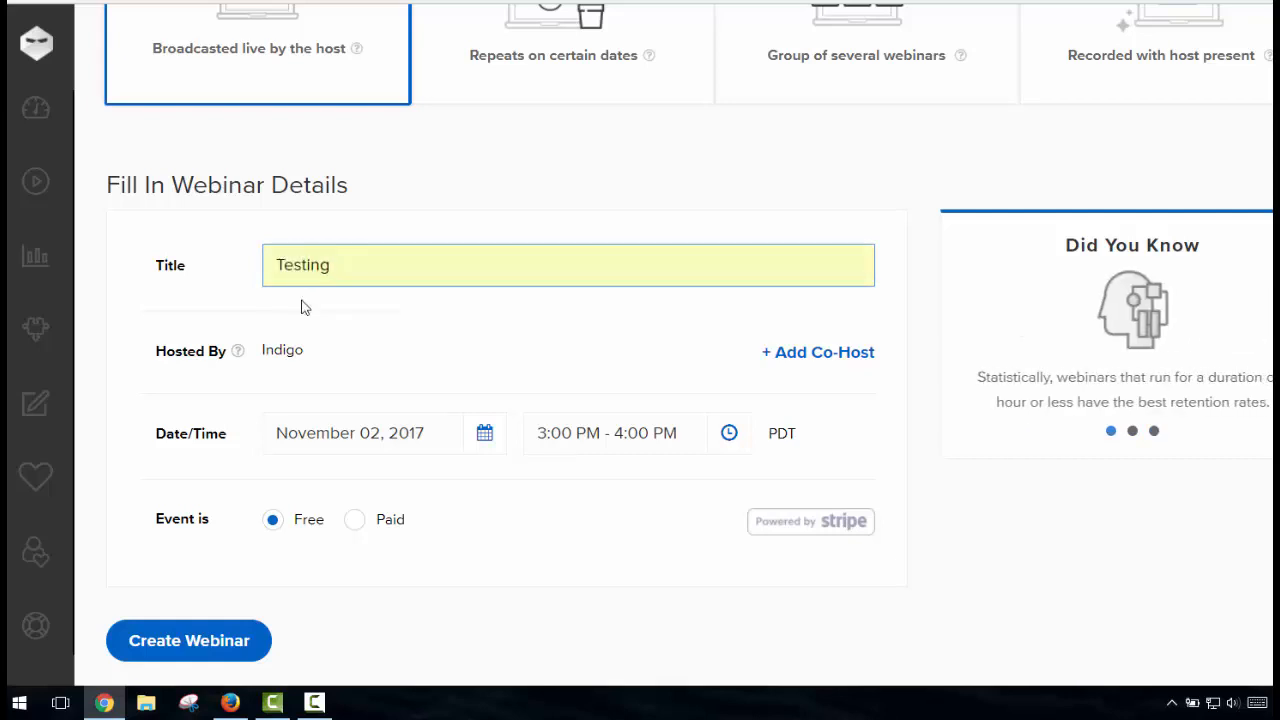
{"action": "type", "text": "we"}
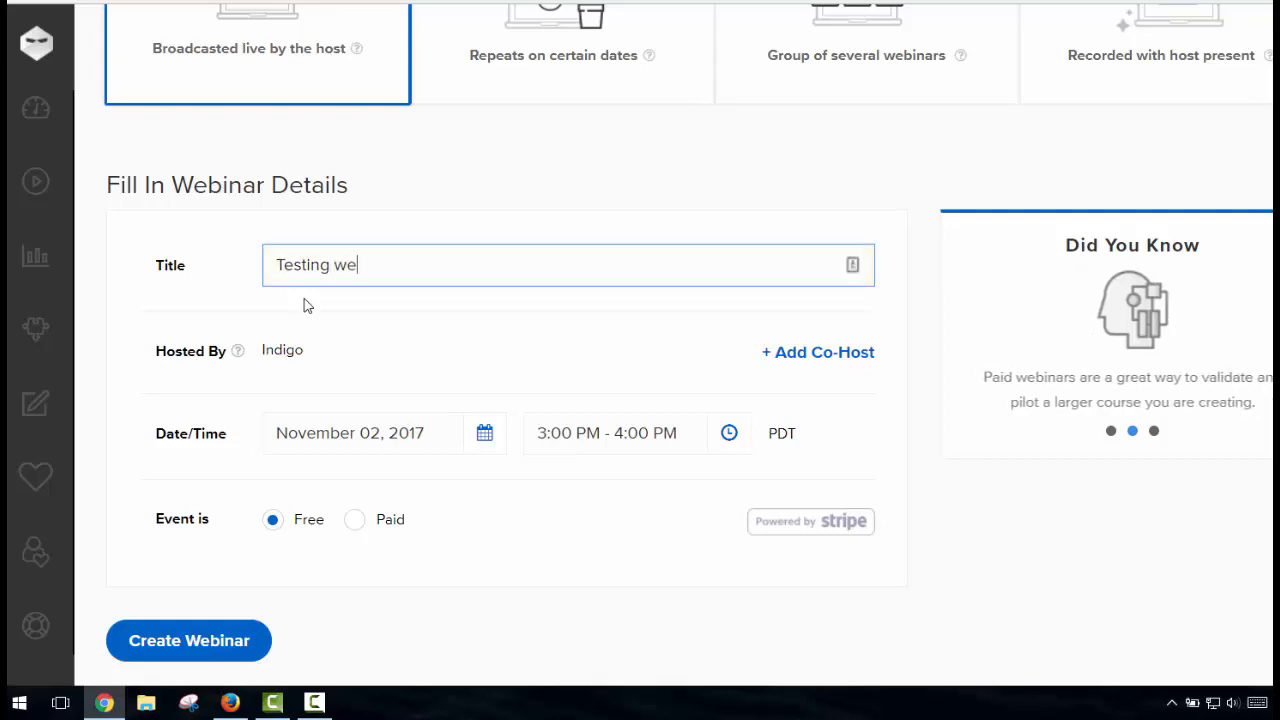
{"action": "type", "text": "binar"}
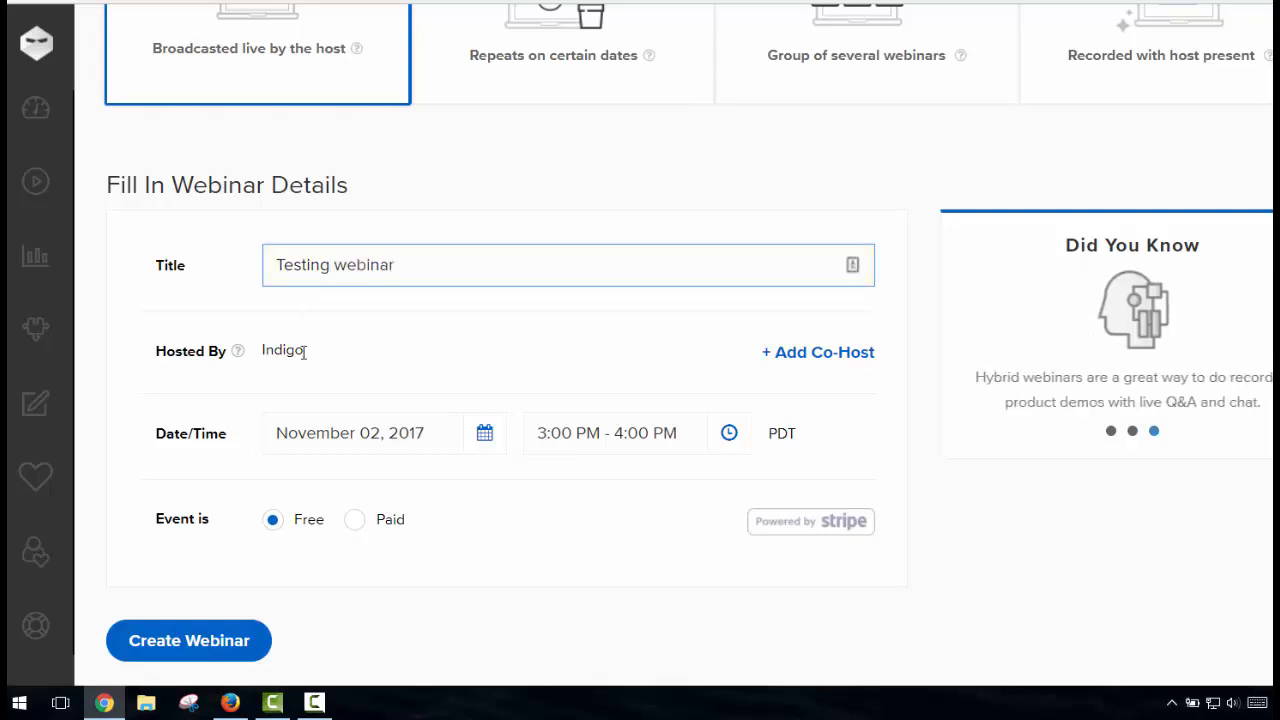
Step: Set the webinar date to November 15, 2017 and create the webinar
{"action": "left_click", "coordinate": [360, 433]}
{"action": "double_click", "coordinate": [377, 433]}
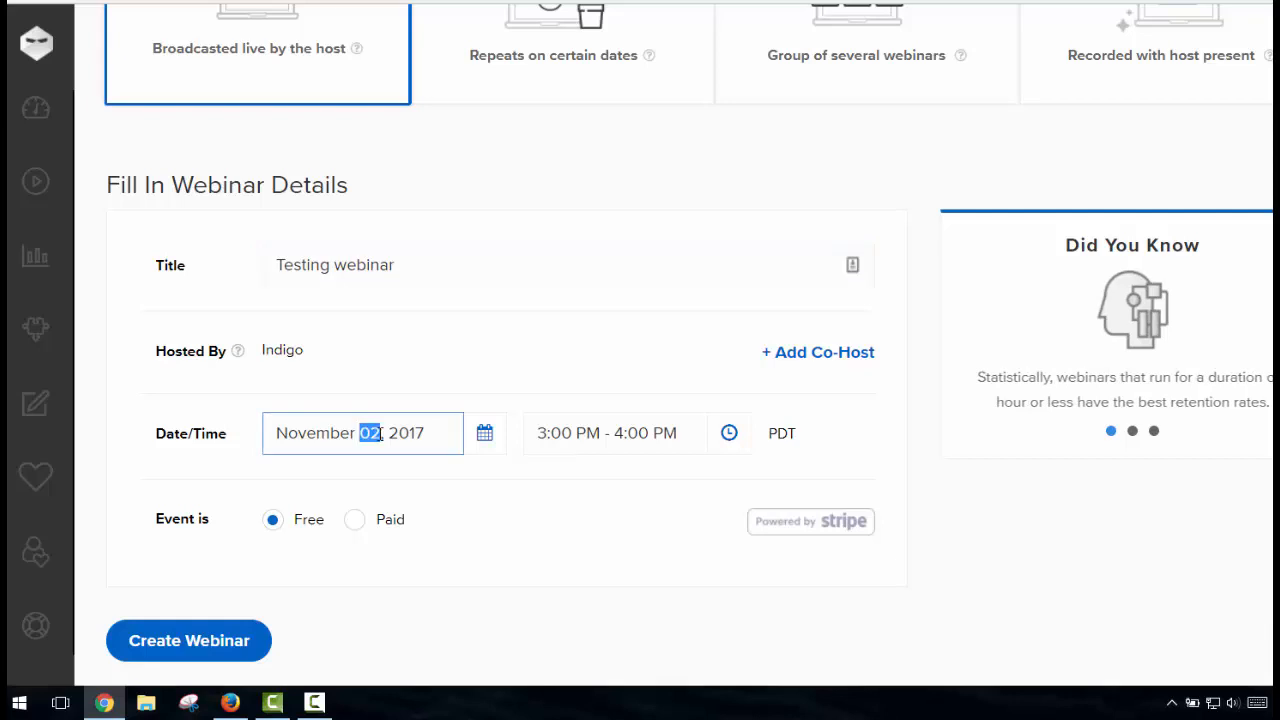
{"action": "type", "text": "15"}
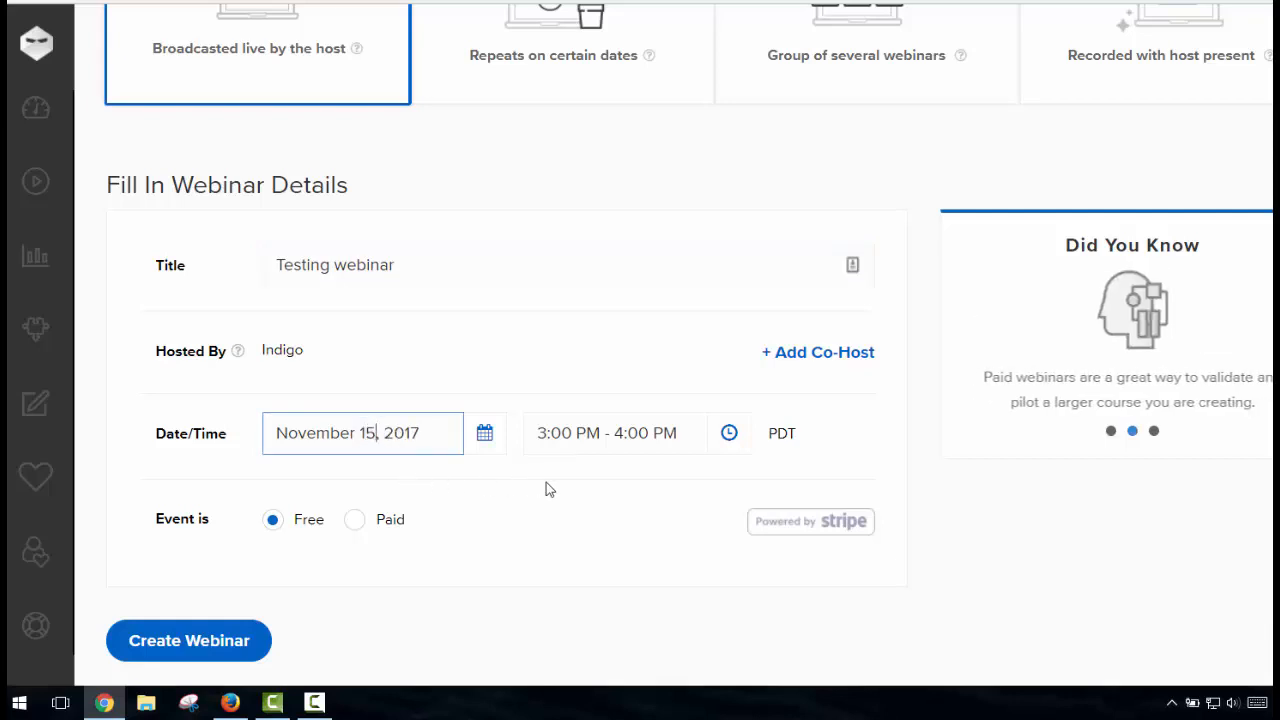
{"action": "left_click_drag", "start_coordinate": [800, 437], "coordinate": [773, 440]}
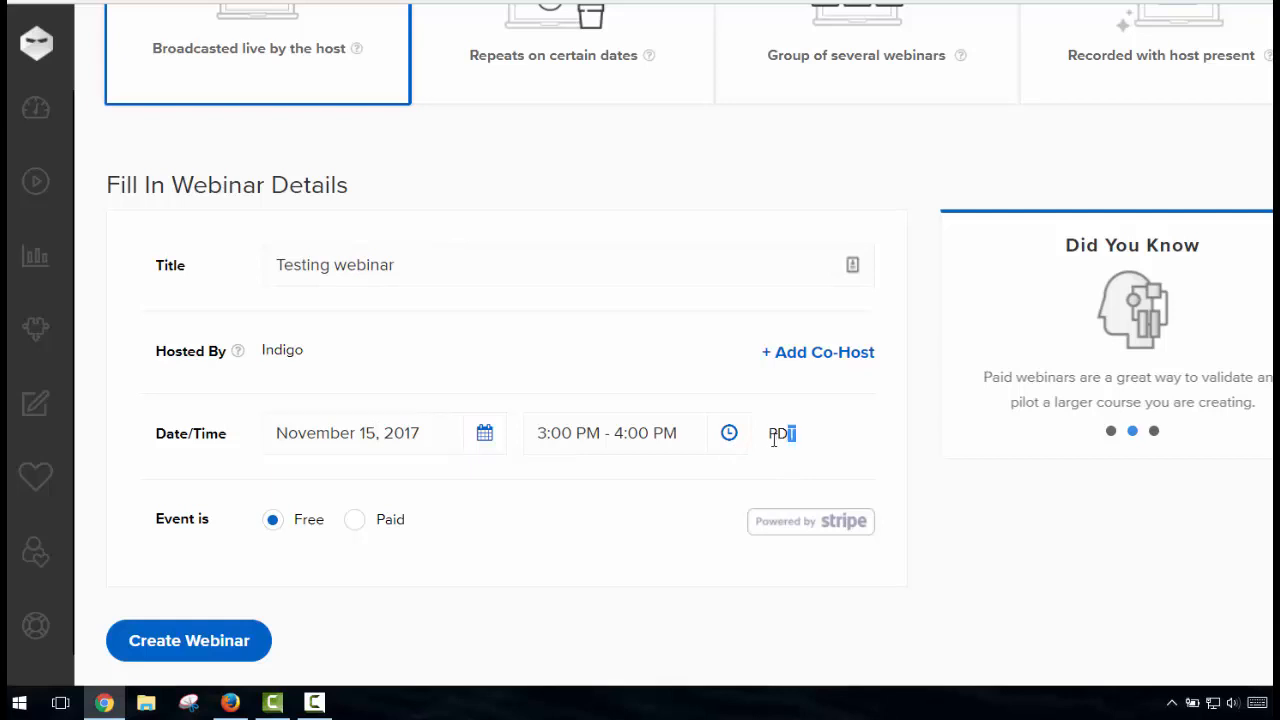
{"action": "left_click", "coordinate": [672, 502]}
{"action": "left_click", "coordinate": [210, 650]}
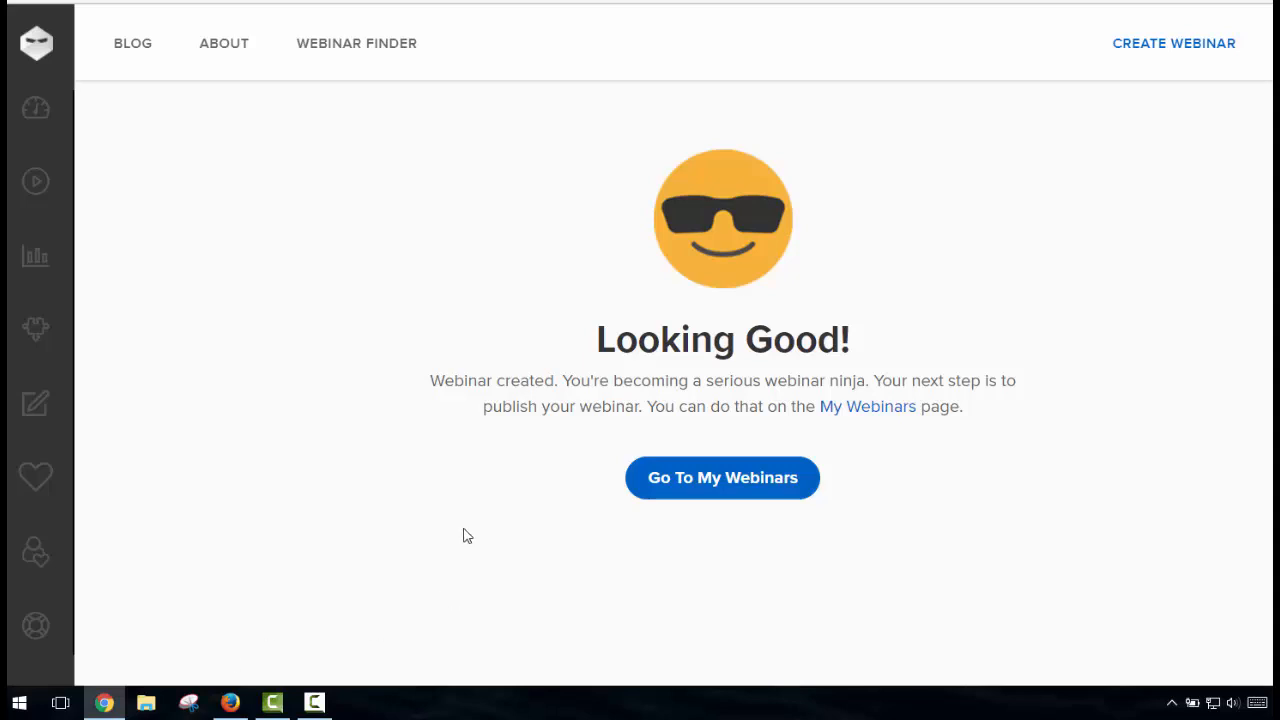
Step: Go to the list of created webinars and open the registration page of "Testing webinar" for editing
{"action": "left_click", "coordinate": [679, 488]}
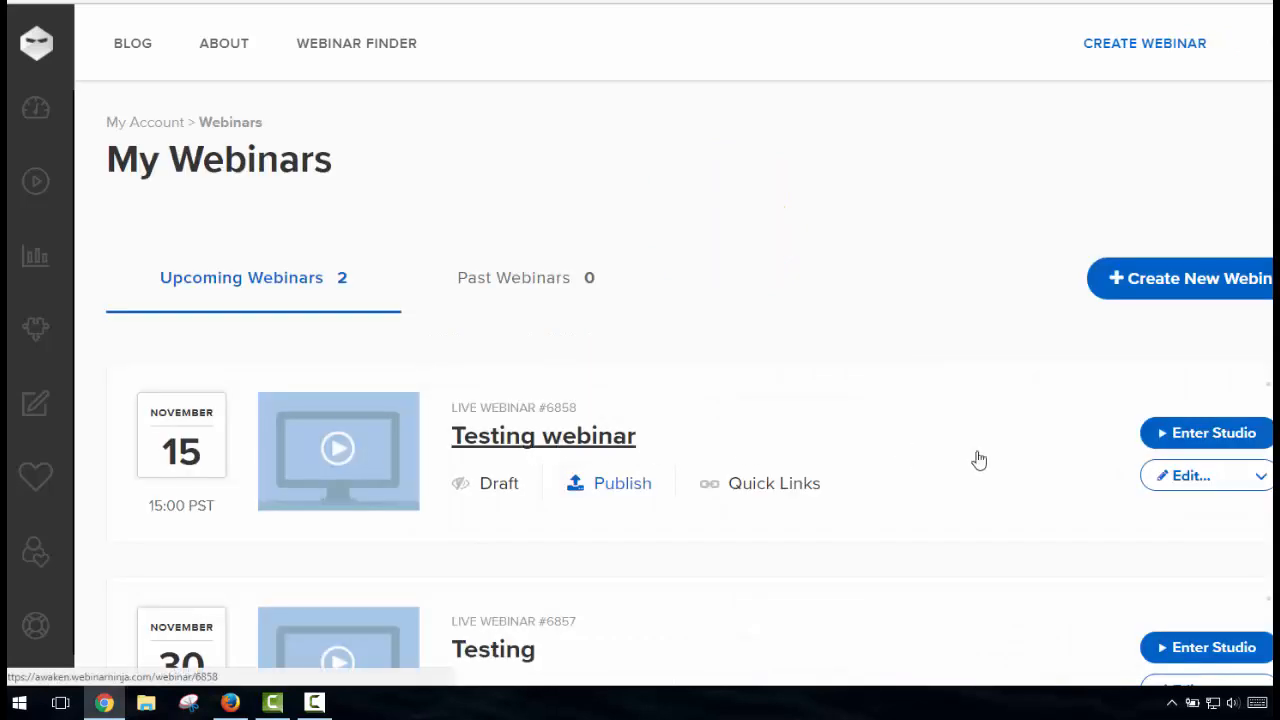
{"action": "left_click", "coordinate": [1203, 481]}
{"action": "left_click", "coordinate": [1203, 481]}
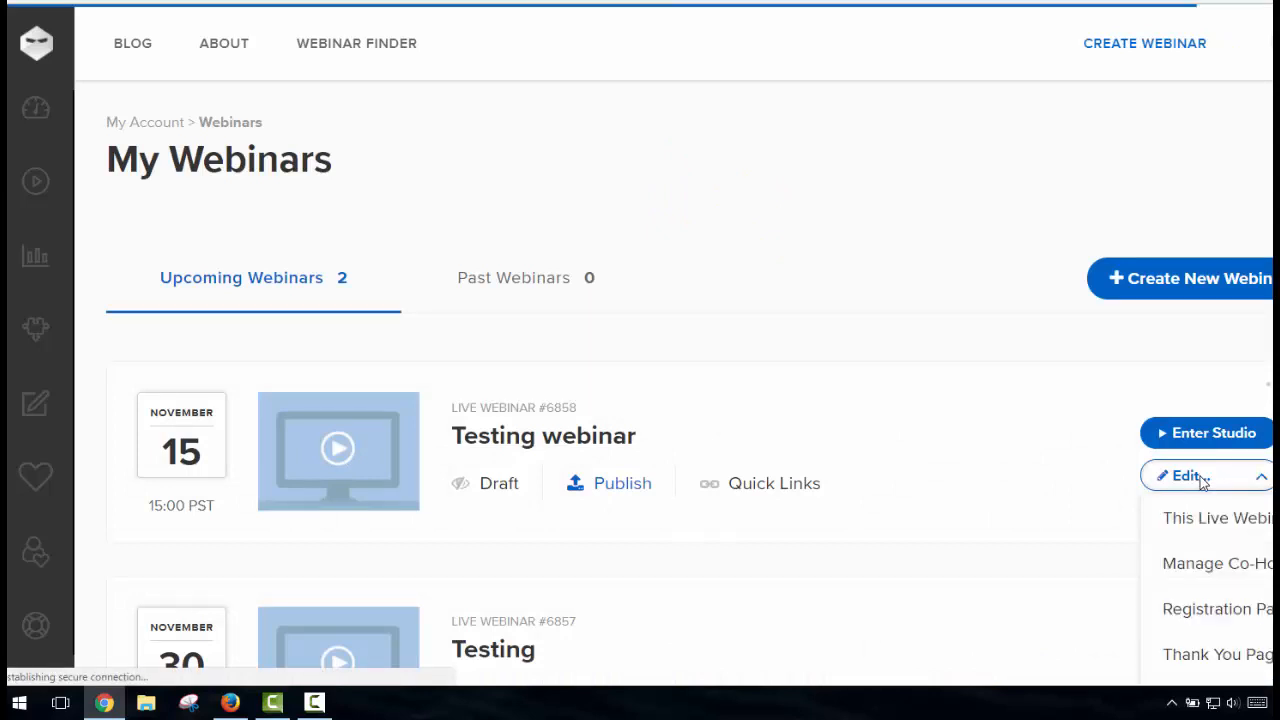
{"action": "scroll", "coordinate": [1203, 481], "scroll_direction": "down", "scroll_amount": 3}
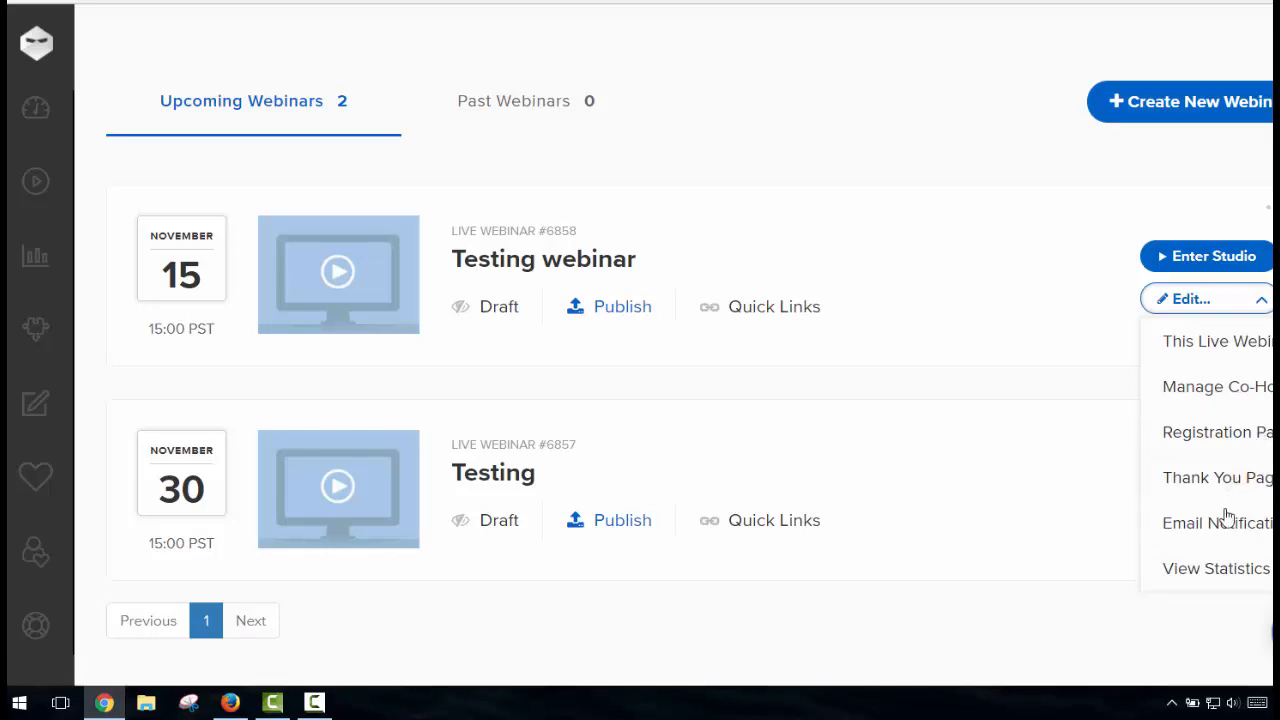
{"action": "left_click", "coordinate": [1228, 440]}
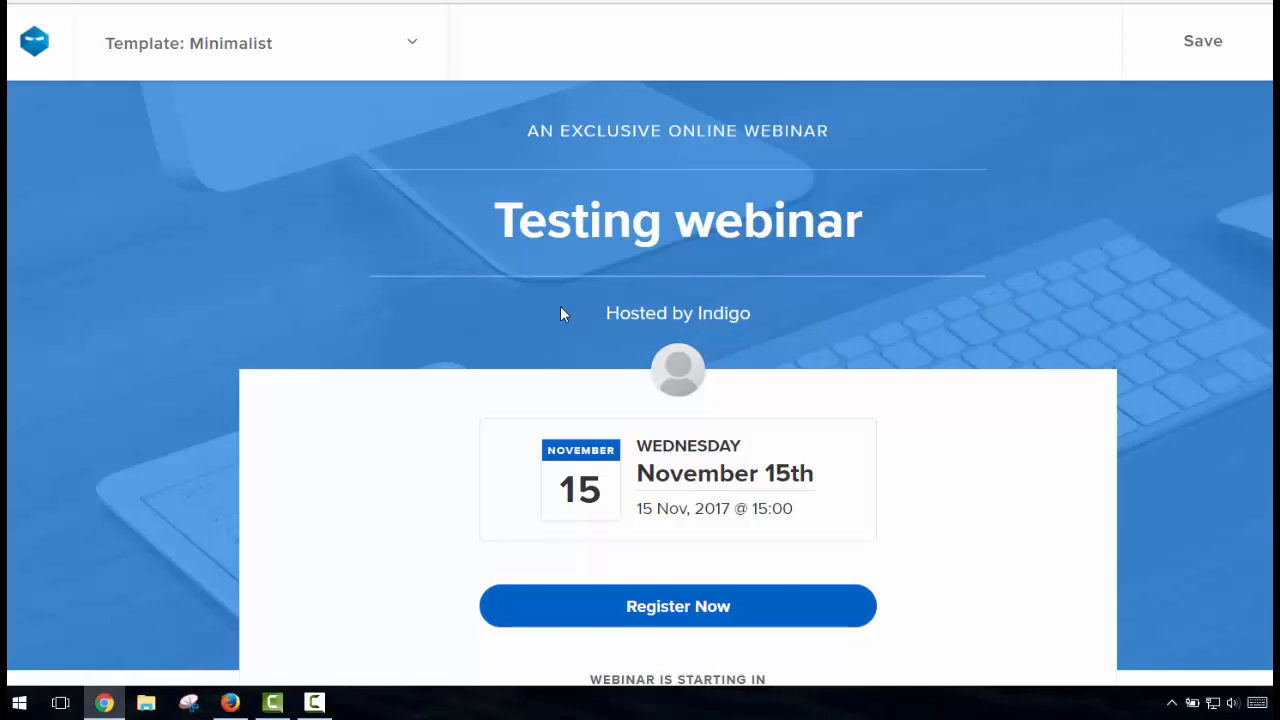
Step: Apply the orange colour variant of the Minimalist template to the registration page
{"action": "left_click", "coordinate": [414, 44]}
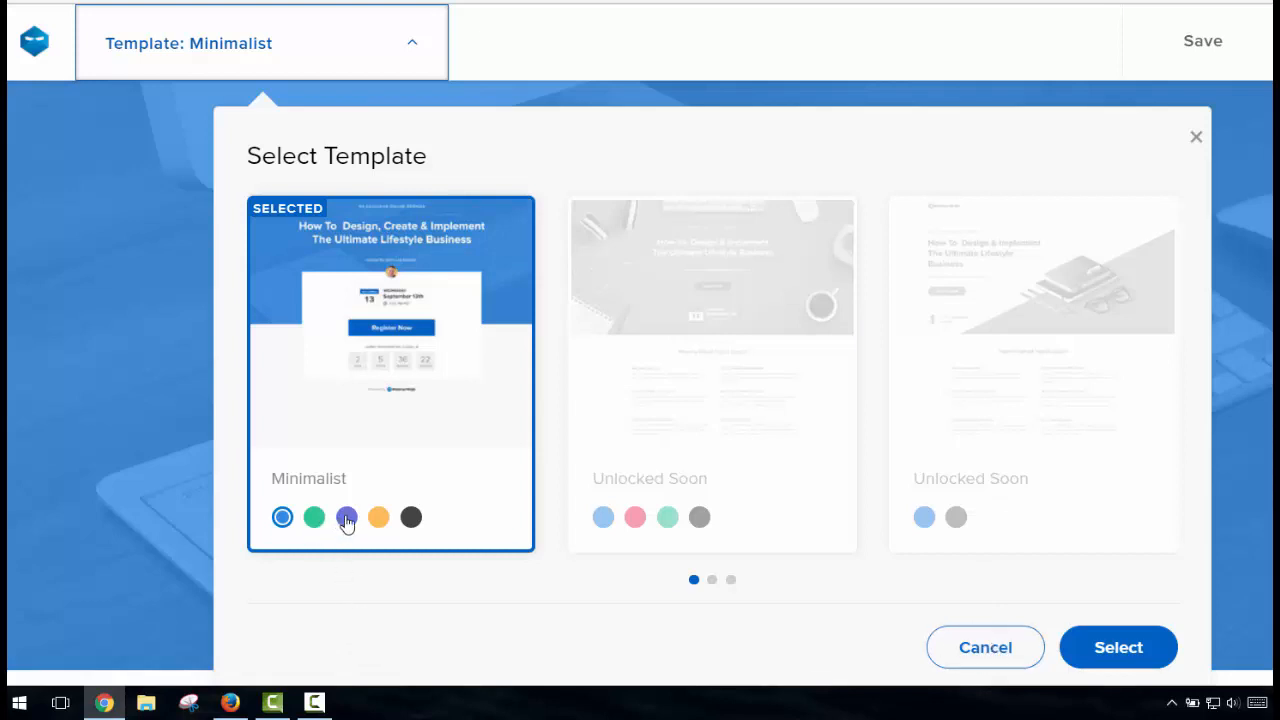
{"action": "left_click", "coordinate": [383, 520]}
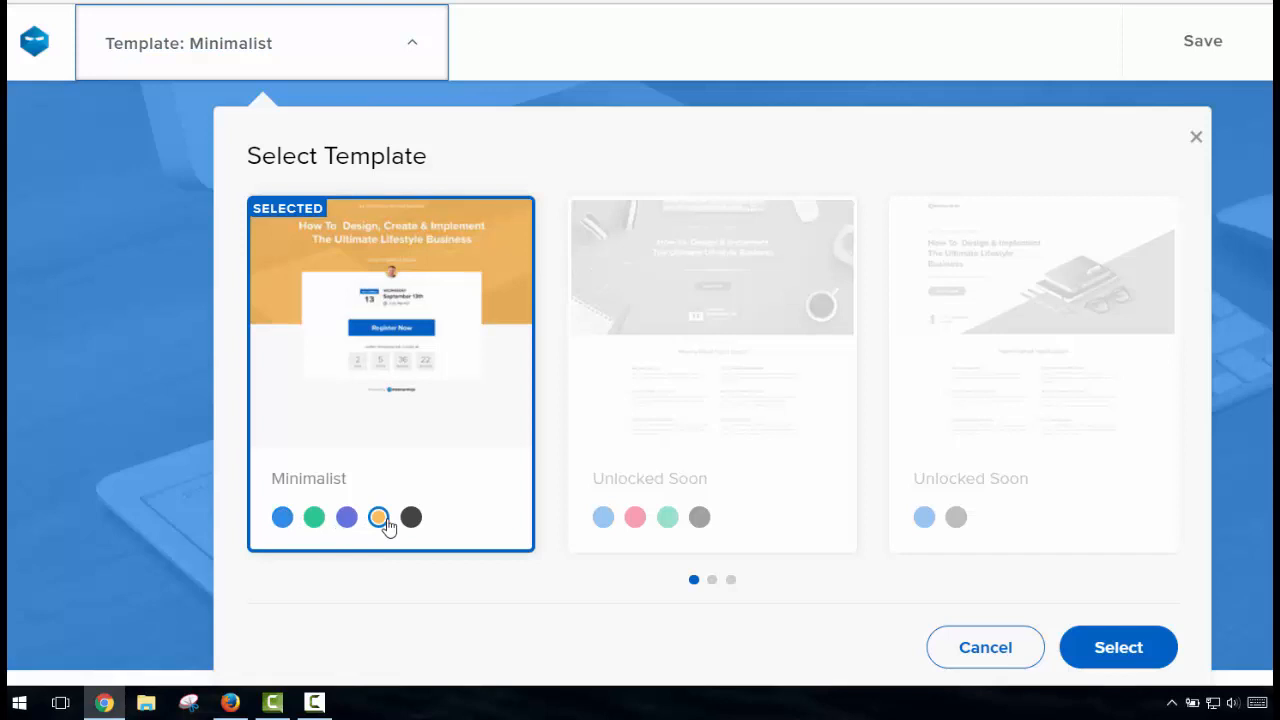
{"action": "left_click", "coordinate": [1103, 650]}
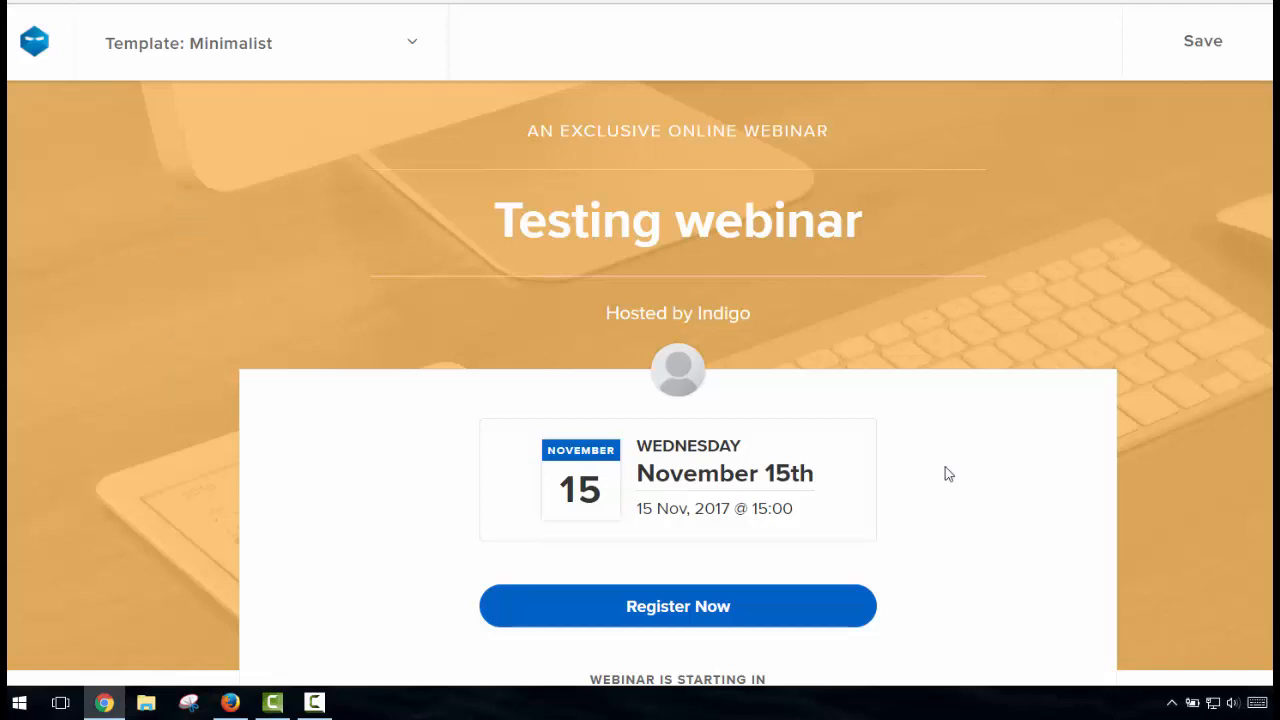
Step: Examine the registration page from heading to countdown, checking whether the register button and the heading text can be edited
{"action": "scroll", "coordinate": [943, 474], "scroll_direction": "down", "scroll_amount": 3}
{"action": "left_click", "coordinate": [819, 367]}
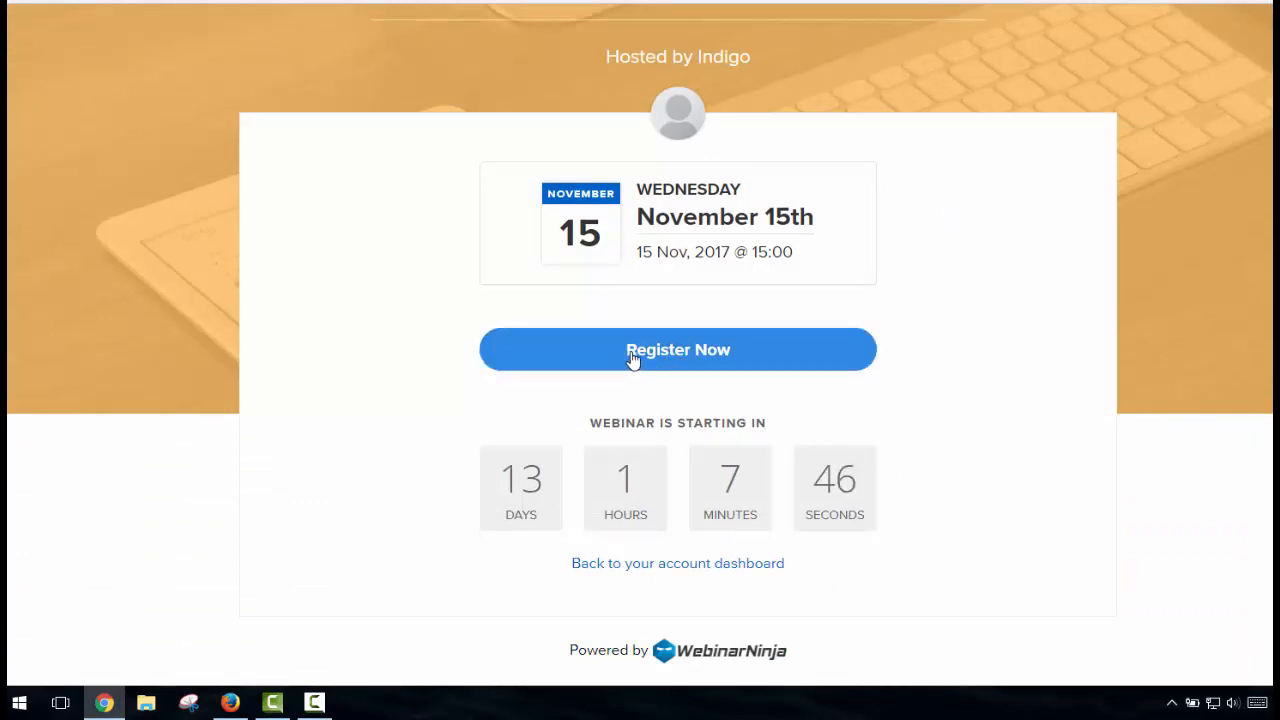
{"action": "left_click", "coordinate": [728, 362]}
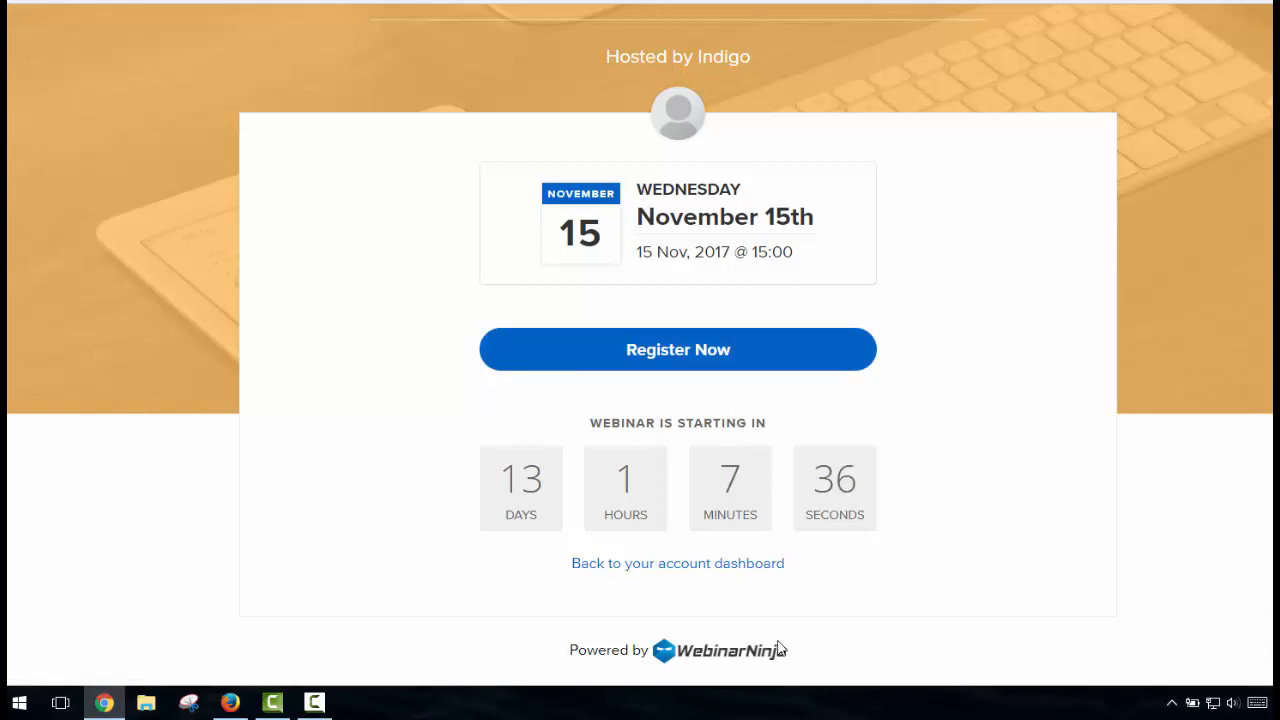
{"action": "scroll", "coordinate": [1023, 554], "scroll_direction": "up", "scroll_amount": 1}
{"action": "scroll", "coordinate": [1025, 555], "scroll_direction": "up", "scroll_amount": 2}
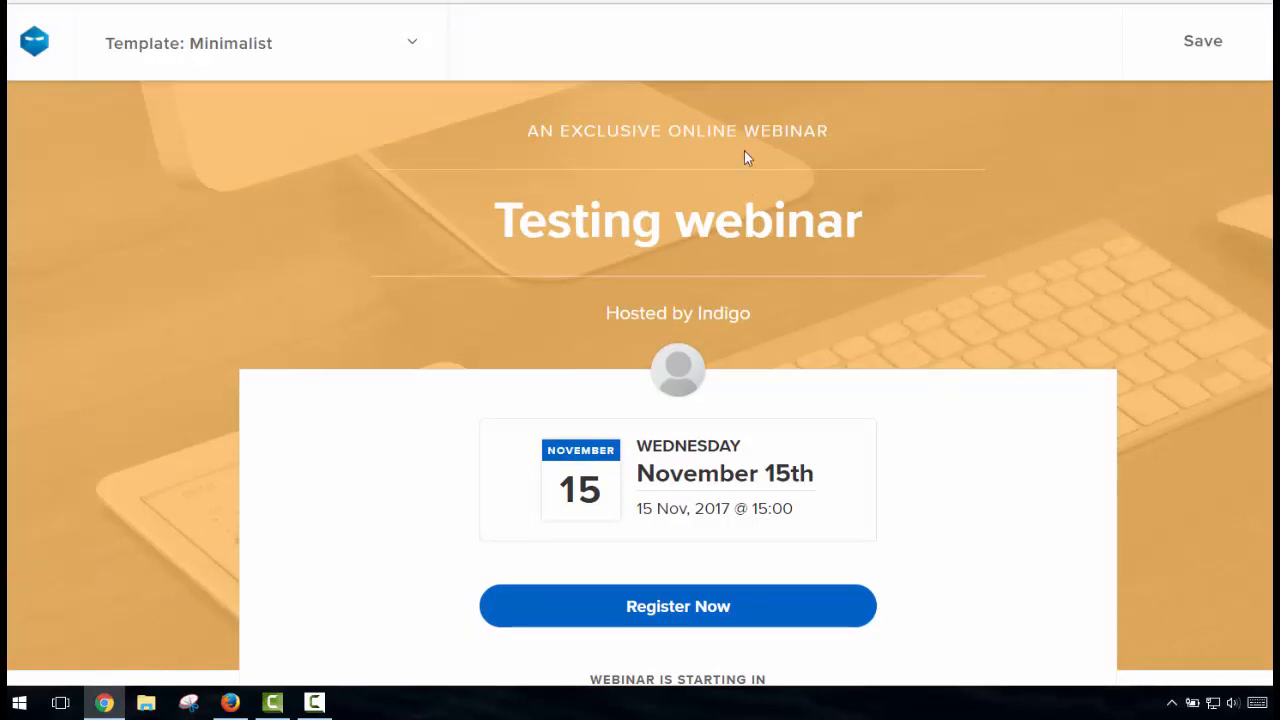
{"action": "double_click", "coordinate": [826, 130]}
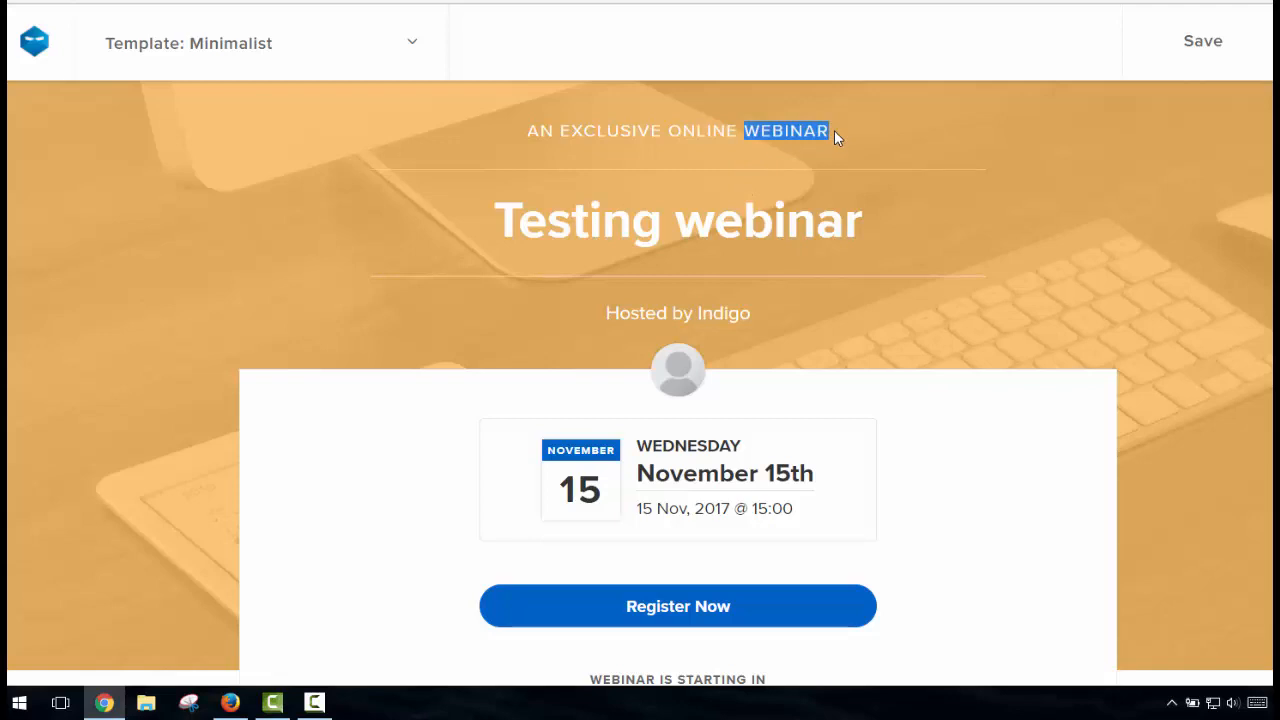
{"action": "left_click", "coordinate": [814, 134]}
{"action": "double_click", "coordinate": [794, 128]}
Step: Save the registration page and open the thank-you page of "Testing webinar" for editing
{"action": "left_click", "coordinate": [1197, 45]}
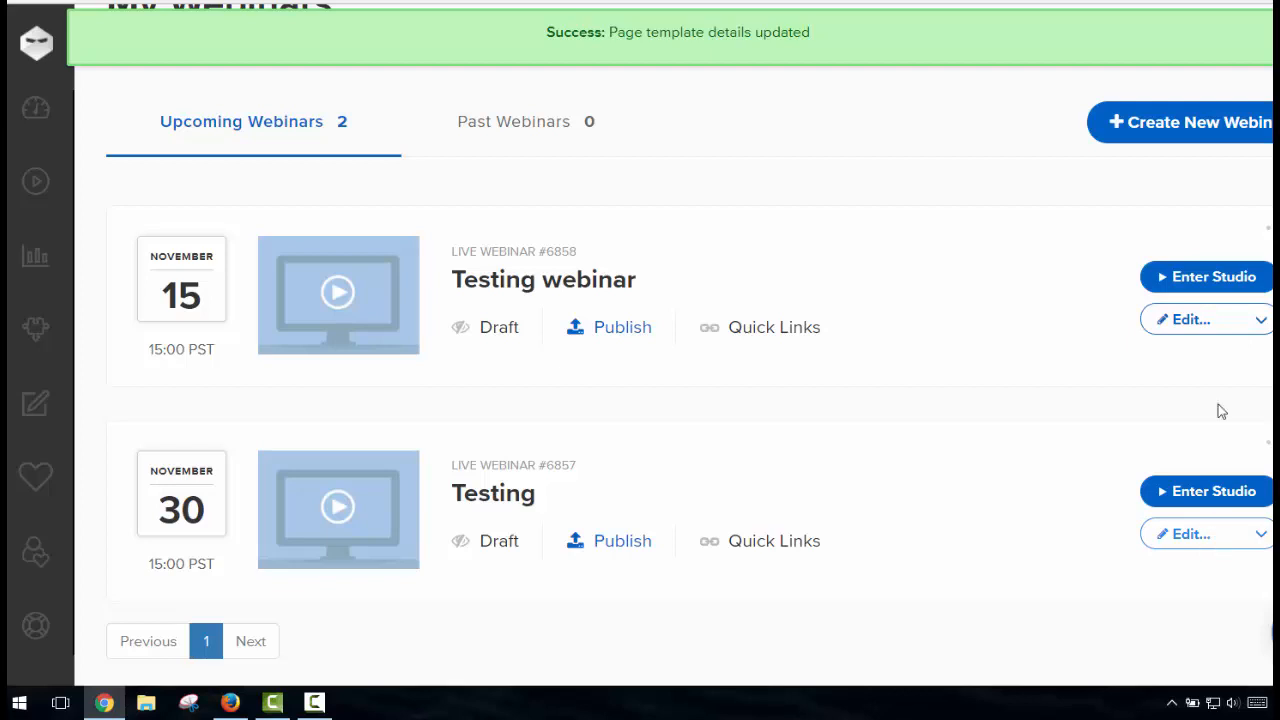
{"action": "left_click", "coordinate": [1238, 322]}
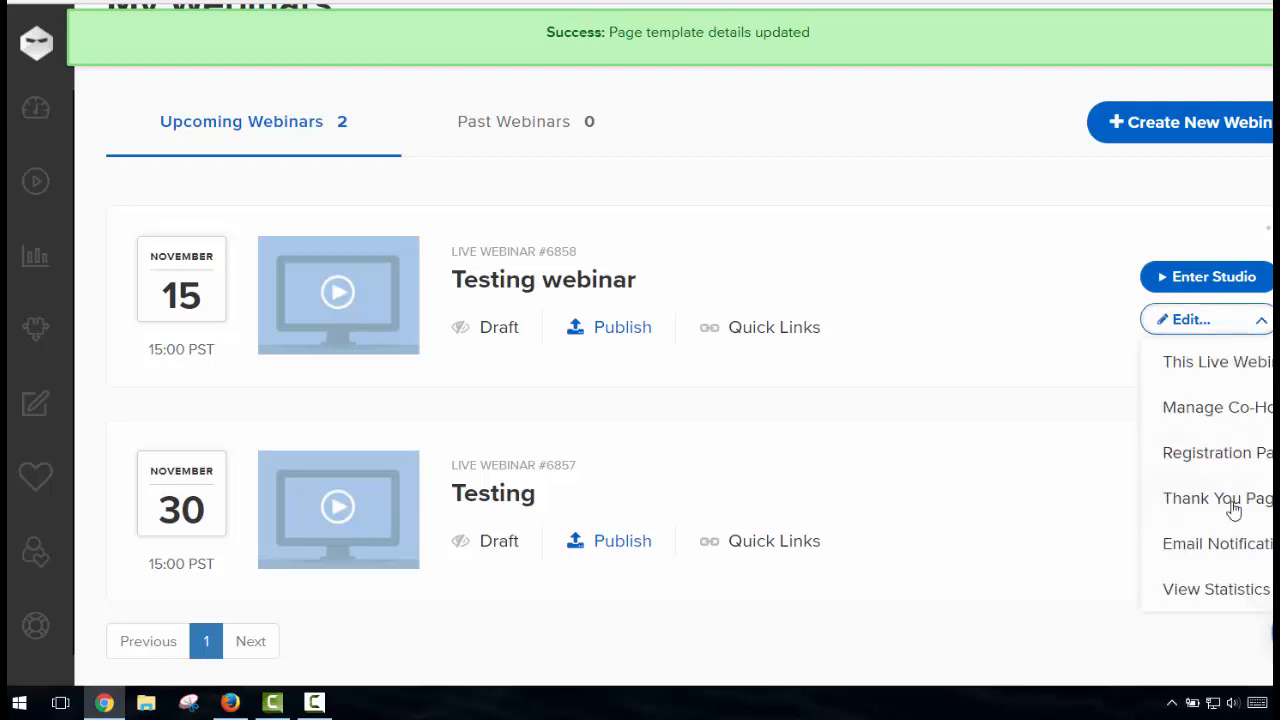
{"action": "left_click", "coordinate": [1234, 506]}
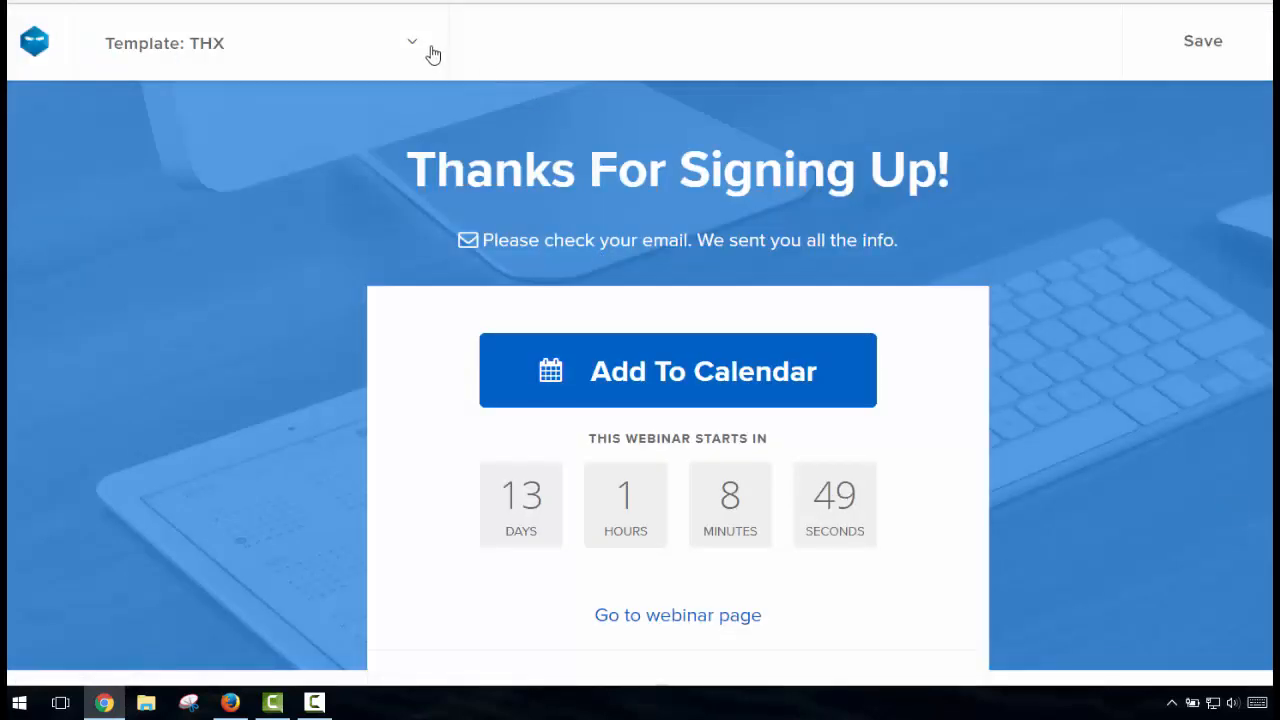
Step: Apply the orange colour variant of the THX template to the thank-you page and check the page down to the share links
{"action": "left_click", "coordinate": [424, 48]}
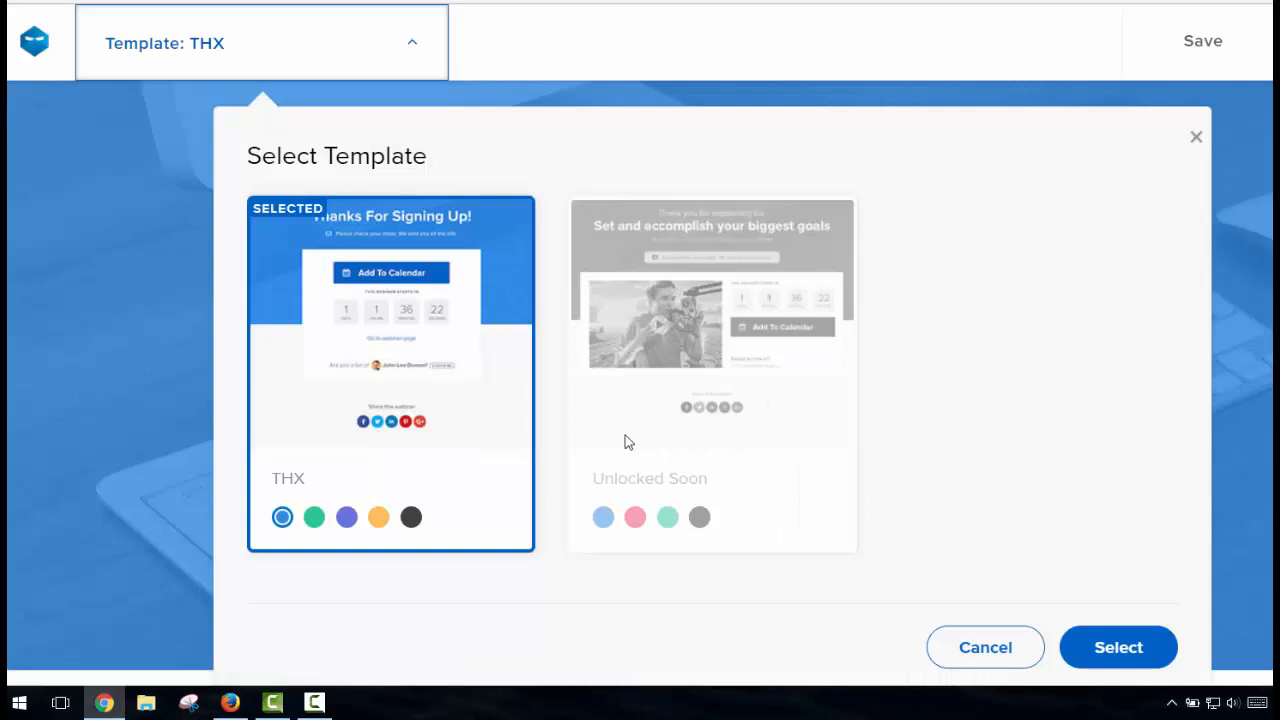
{"action": "left_click", "coordinate": [378, 519]}
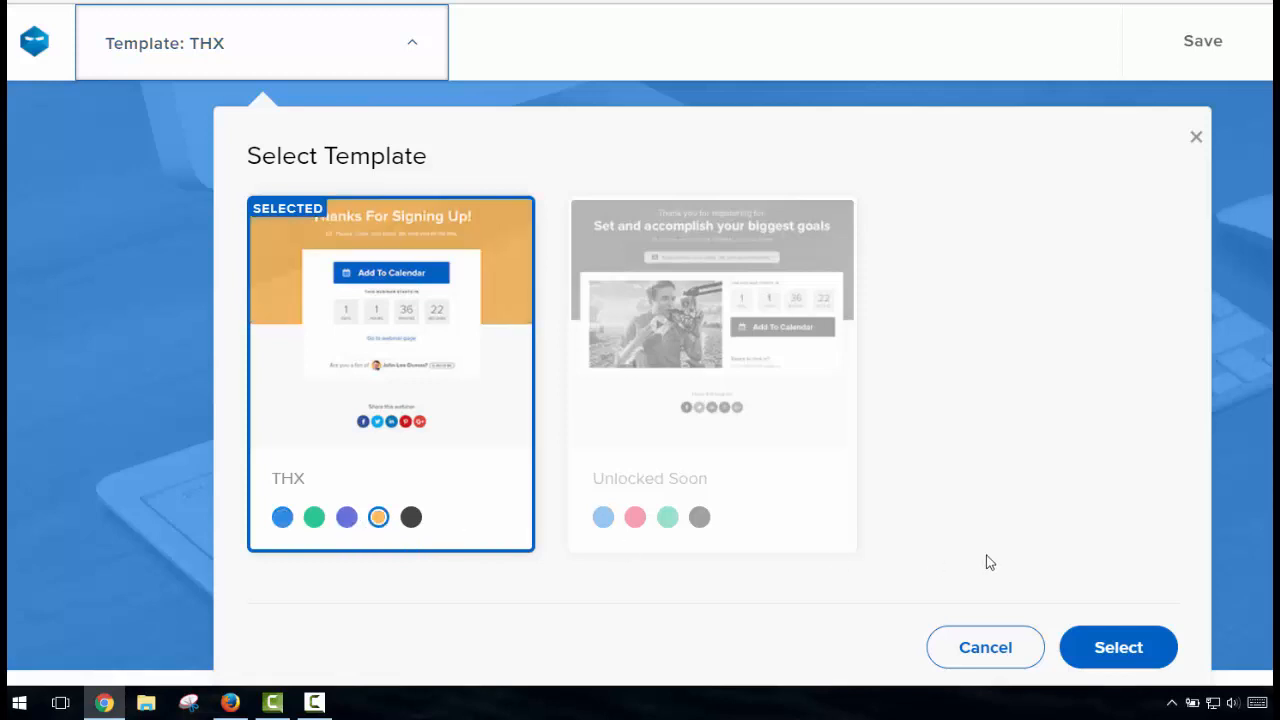
{"action": "left_click", "coordinate": [1069, 651]}
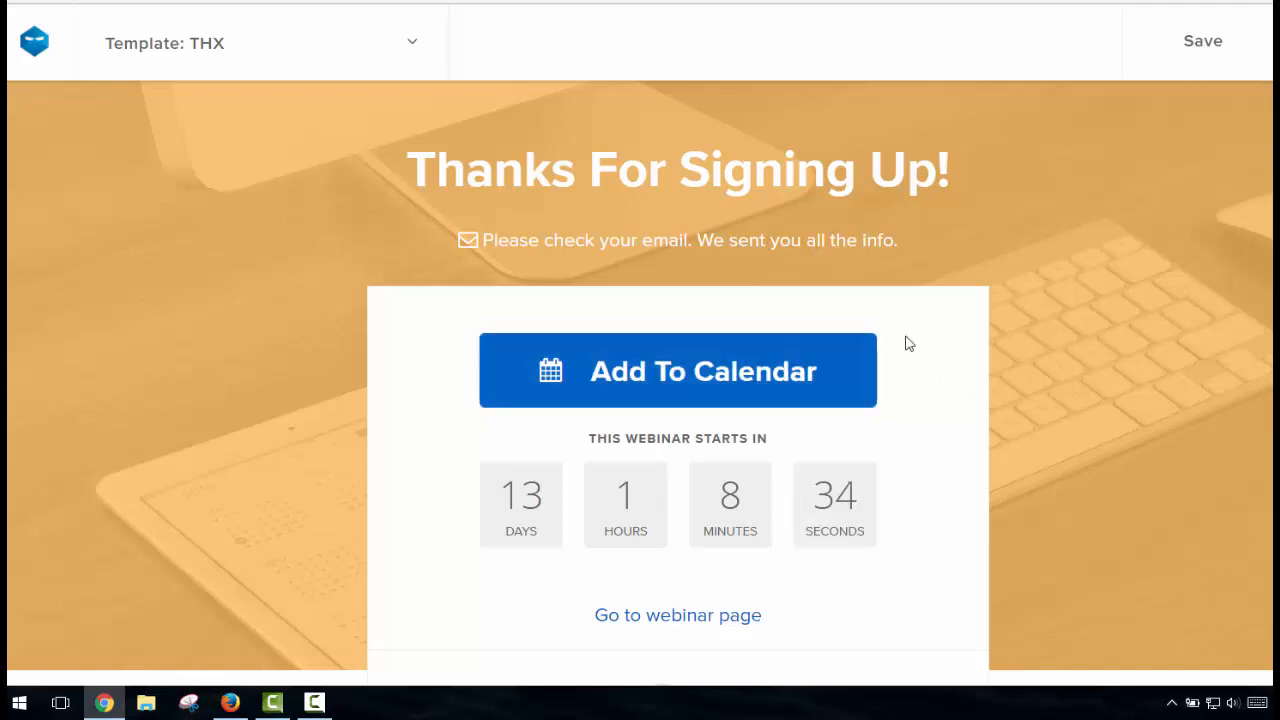
{"action": "scroll", "coordinate": [909, 343], "scroll_direction": "down", "scroll_amount": 3}
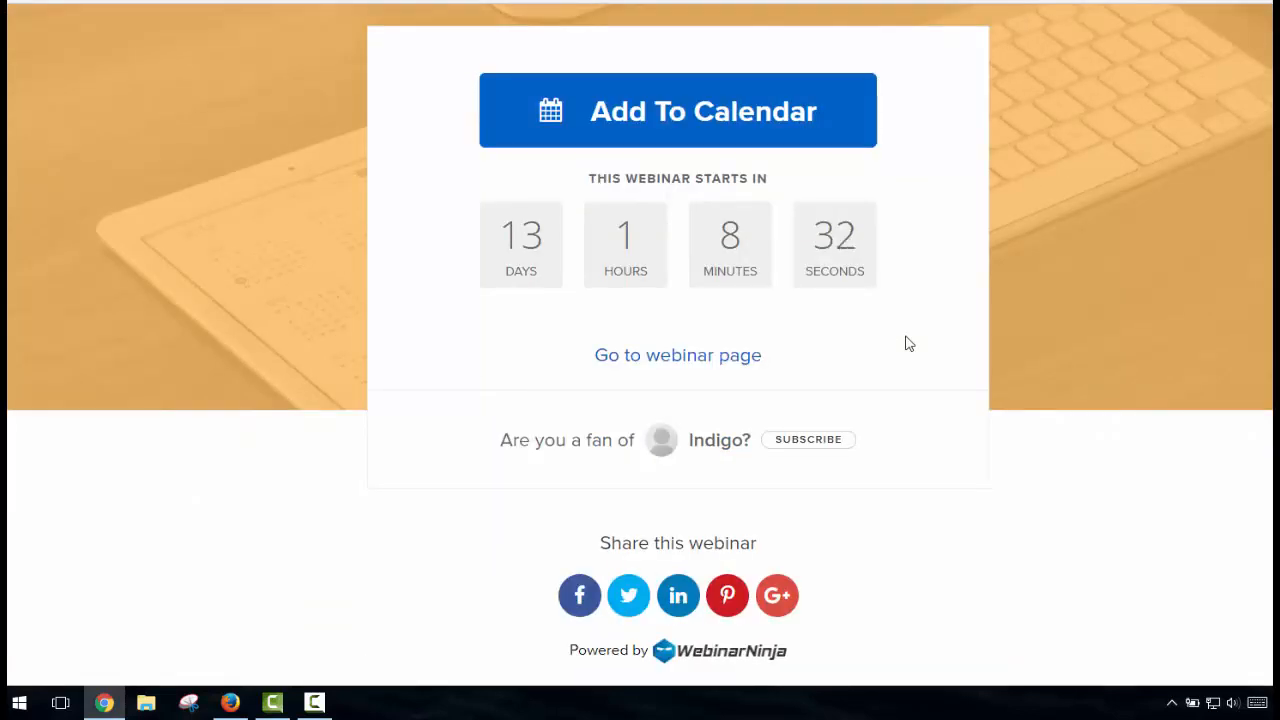
{"action": "scroll", "coordinate": [909, 343], "scroll_direction": "up", "scroll_amount": 3}
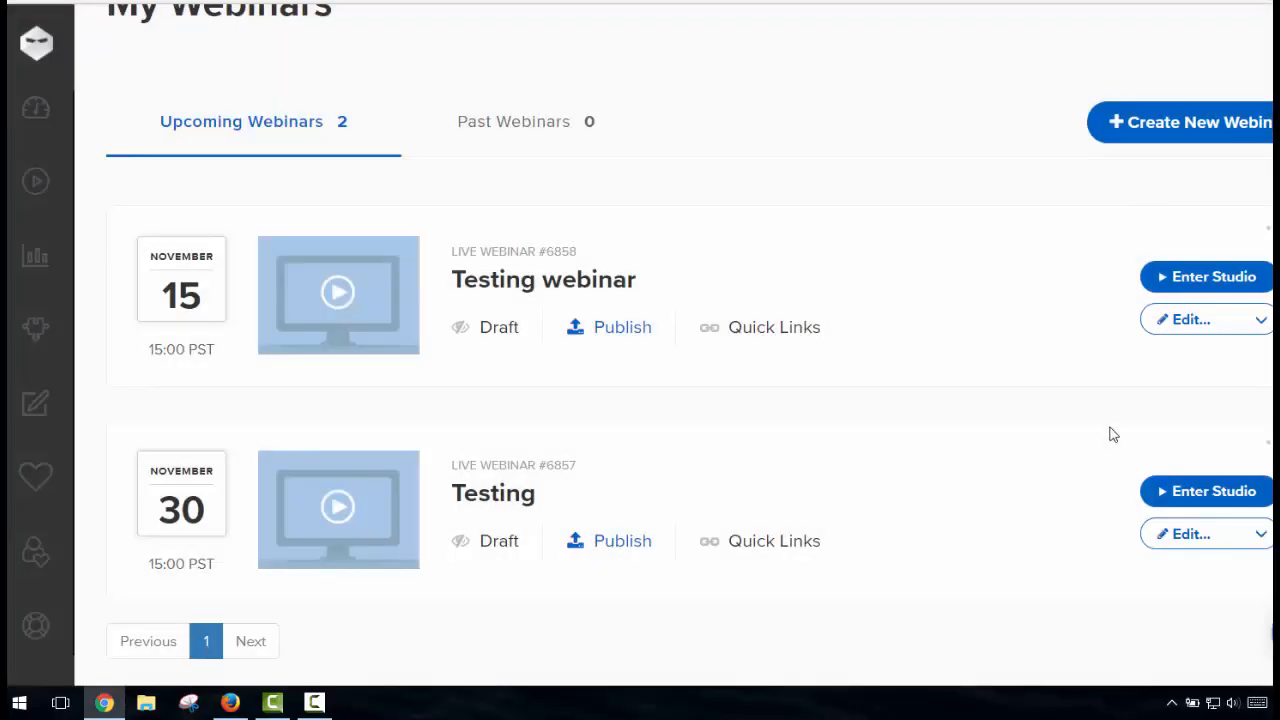
Step: Open the email notifications of "Testing webinar" from the list of upcoming webinars
{"action": "left_click", "coordinate": [1229, 326]}
{"action": "left_click", "coordinate": [1236, 548]}
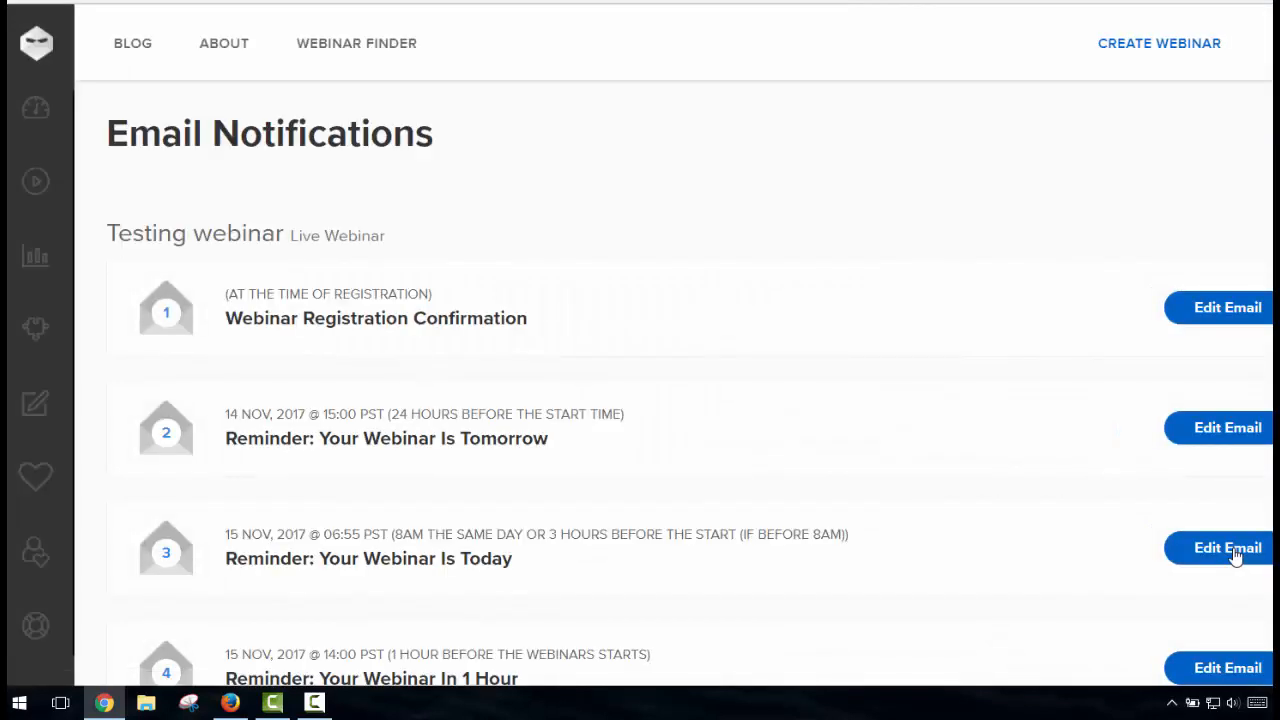
{"action": "left_click", "coordinate": [1236, 556]}
Step: Examine the list of email notifications, from the registration confirmation and reminders to the replay and thank-you emails sent after the webinar
{"action": "scroll", "coordinate": [666, 336], "scroll_direction": "down", "scroll_amount": 2}
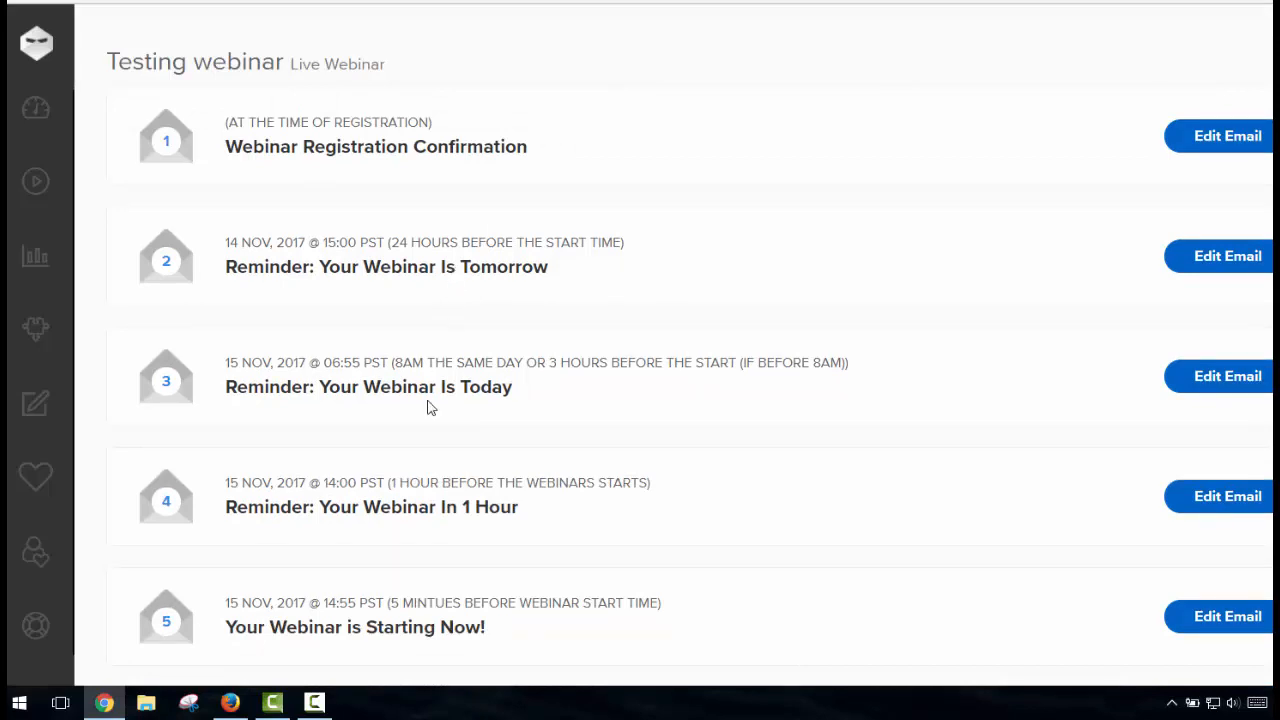
{"action": "scroll", "coordinate": [500, 505], "scroll_direction": "down", "scroll_amount": 2}
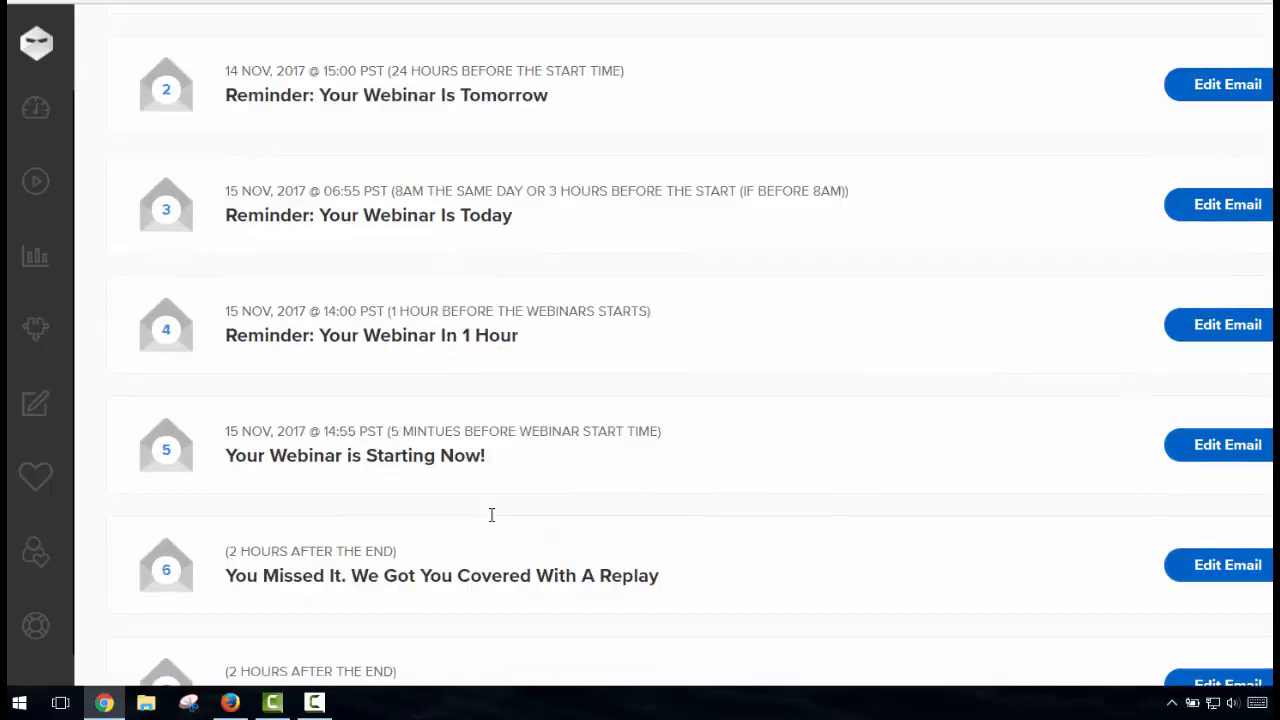
{"action": "scroll", "coordinate": [606, 534], "scroll_direction": "down", "scroll_amount": 2}
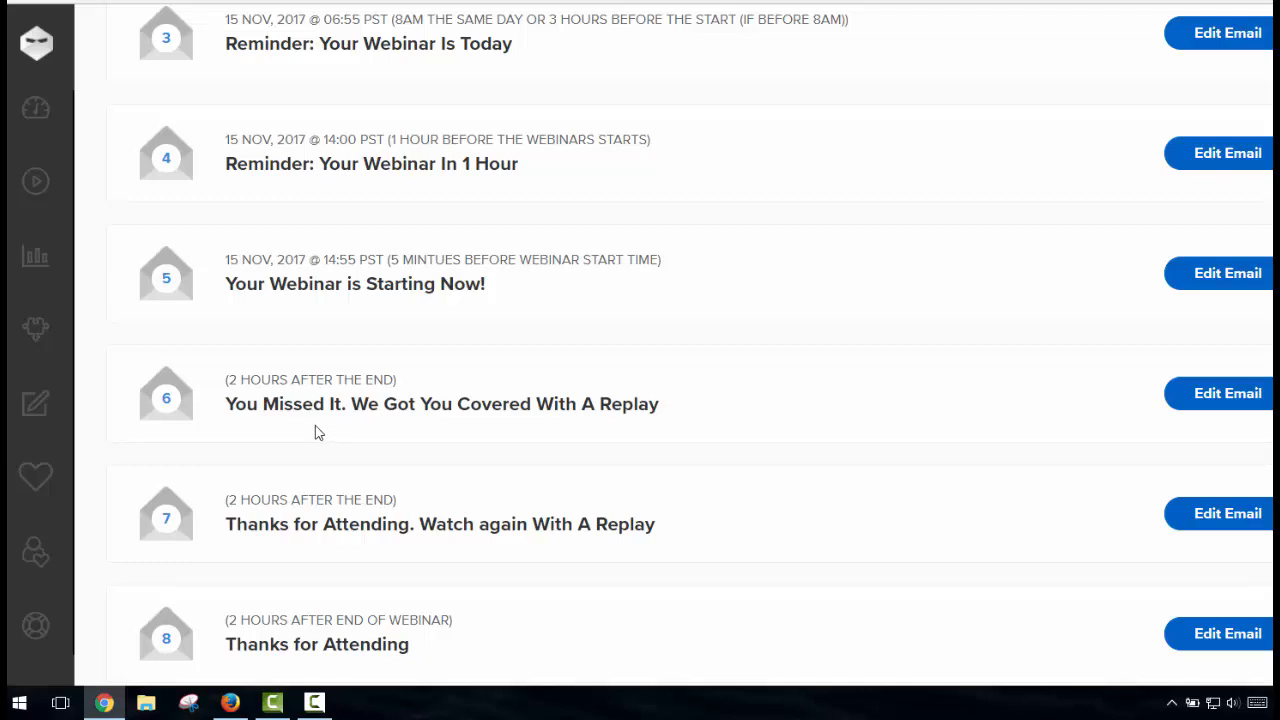
{"action": "left_click_drag", "start_coordinate": [315, 432], "coordinate": [223, 400]}
{"action": "left_click", "coordinate": [223, 400]}
{"action": "triple_click", "coordinate": [228, 398]}
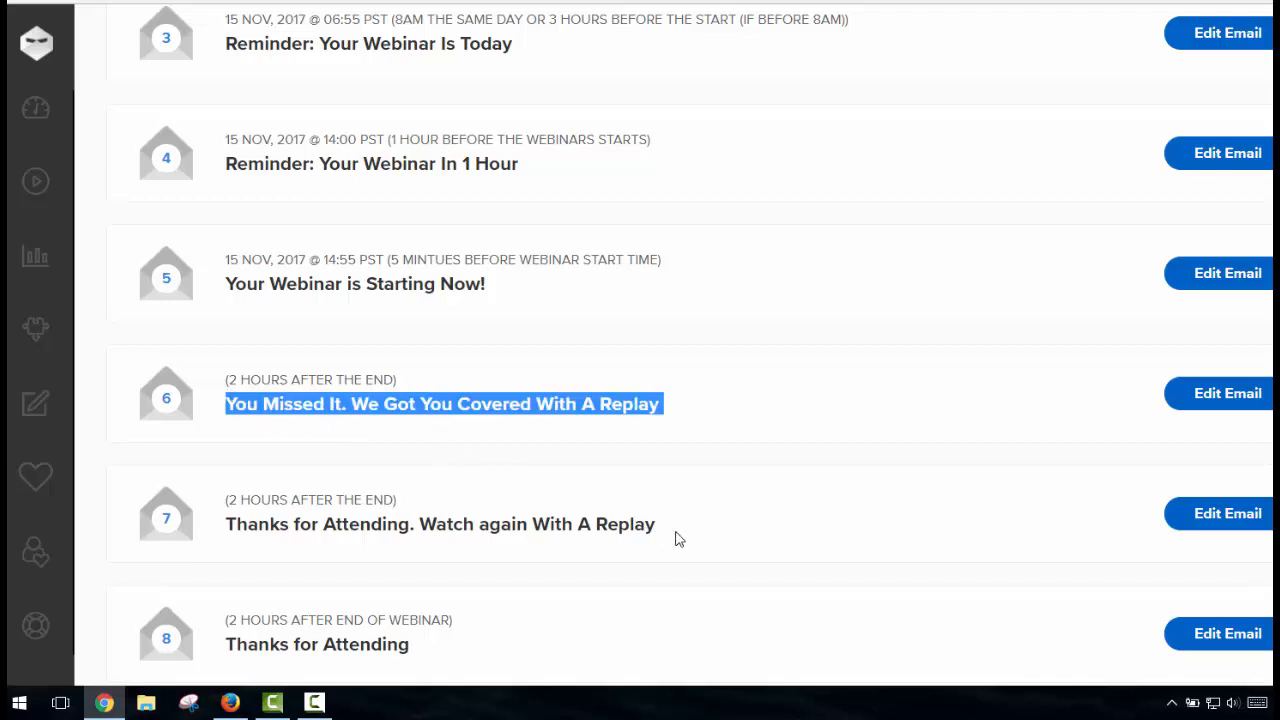
{"action": "left_click_drag", "start_coordinate": [677, 537], "coordinate": [228, 522]}
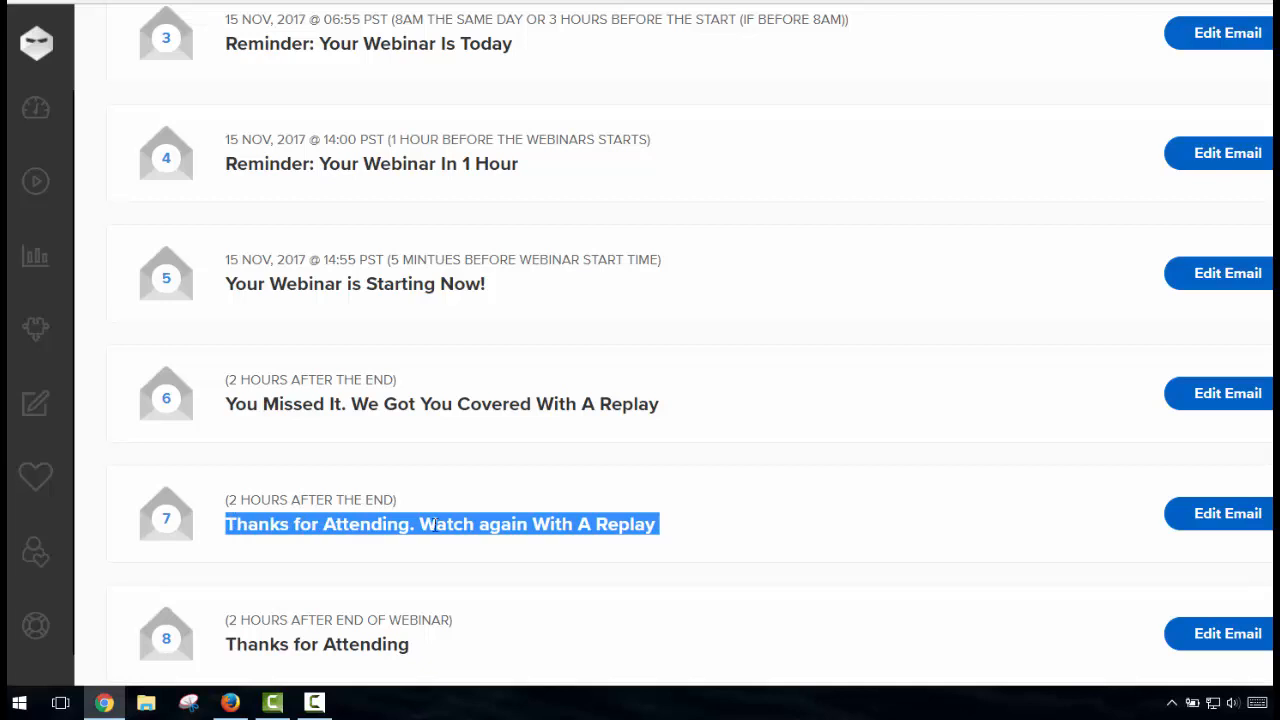
{"action": "scroll", "coordinate": [741, 524], "scroll_direction": "down", "scroll_amount": 1}
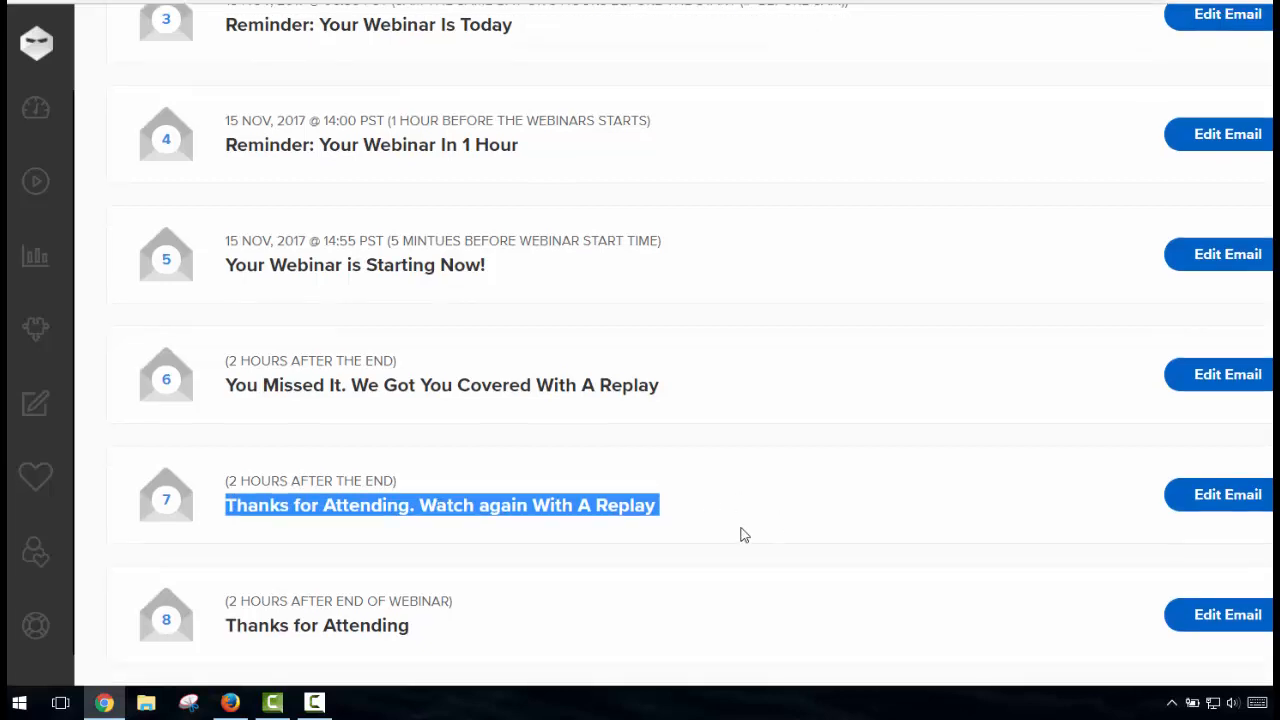
{"action": "left_click", "coordinate": [424, 633]}
{"action": "triple_click", "coordinate": [229, 625]}
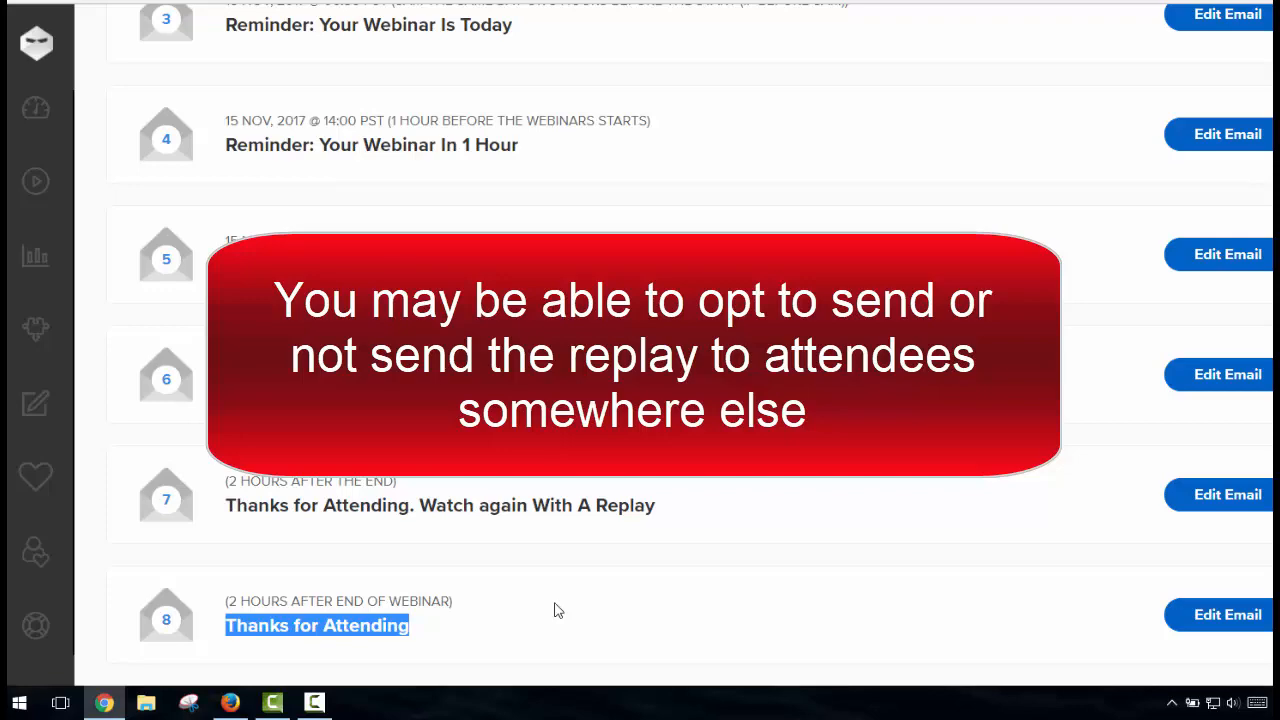
{"action": "scroll", "coordinate": [563, 569], "scroll_direction": "up", "scroll_amount": 2}
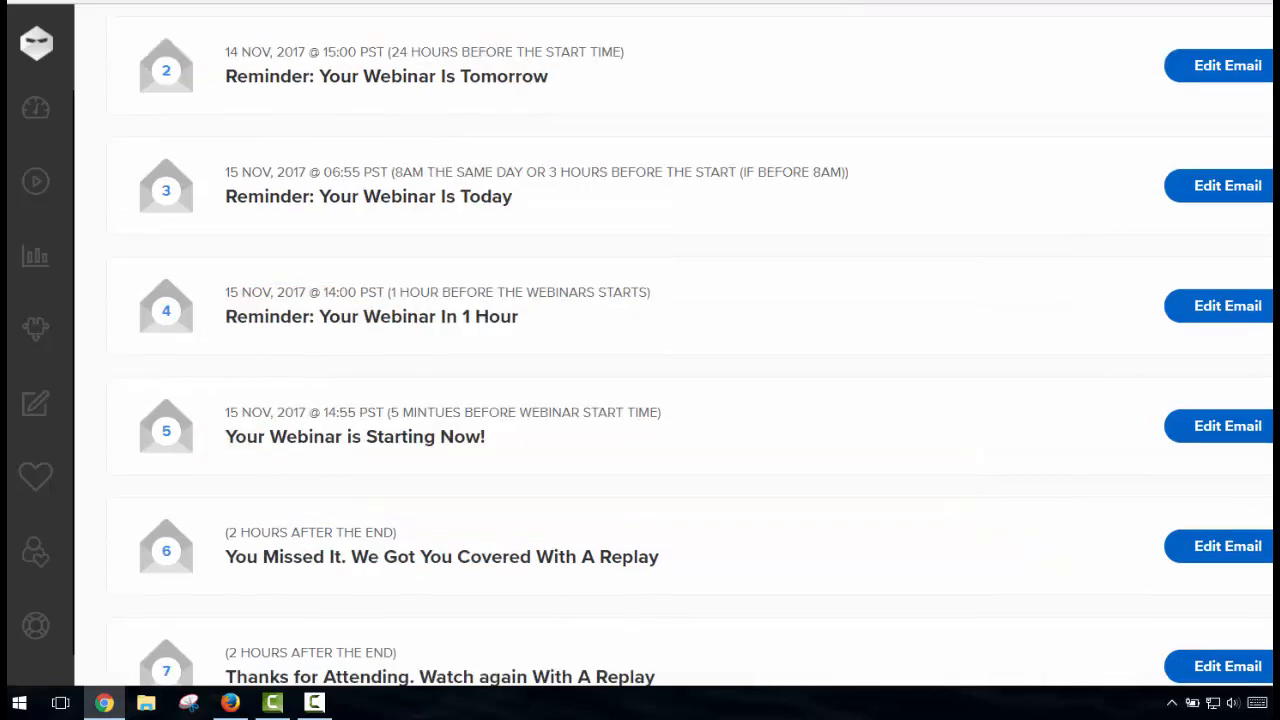
{"action": "scroll", "coordinate": [1160, 555], "scroll_direction": "down", "scroll_amount": 2}
Step: Open the "Thanks for Attending. Watch again With A Replay" email for editing and examine its timing, message, email tags and Send option
{"action": "left_click", "coordinate": [1219, 512]}
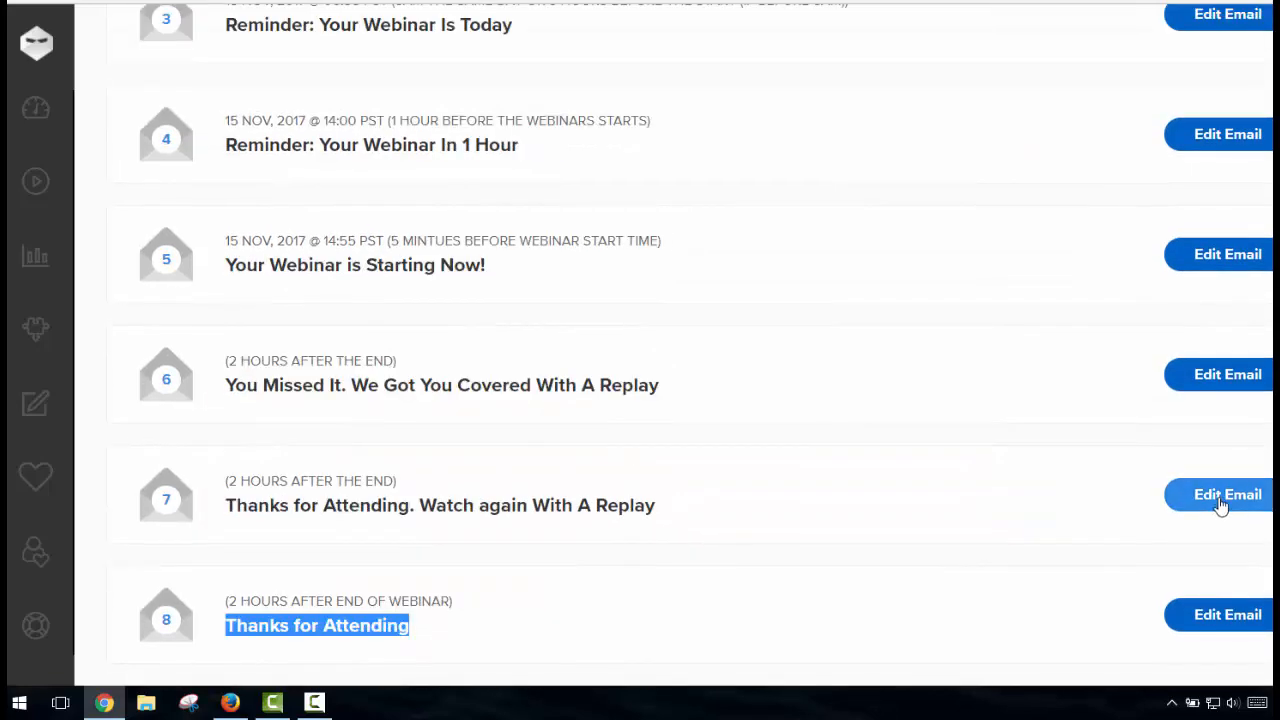
{"action": "scroll", "coordinate": [1022, 428], "scroll_direction": "down", "scroll_amount": 3}
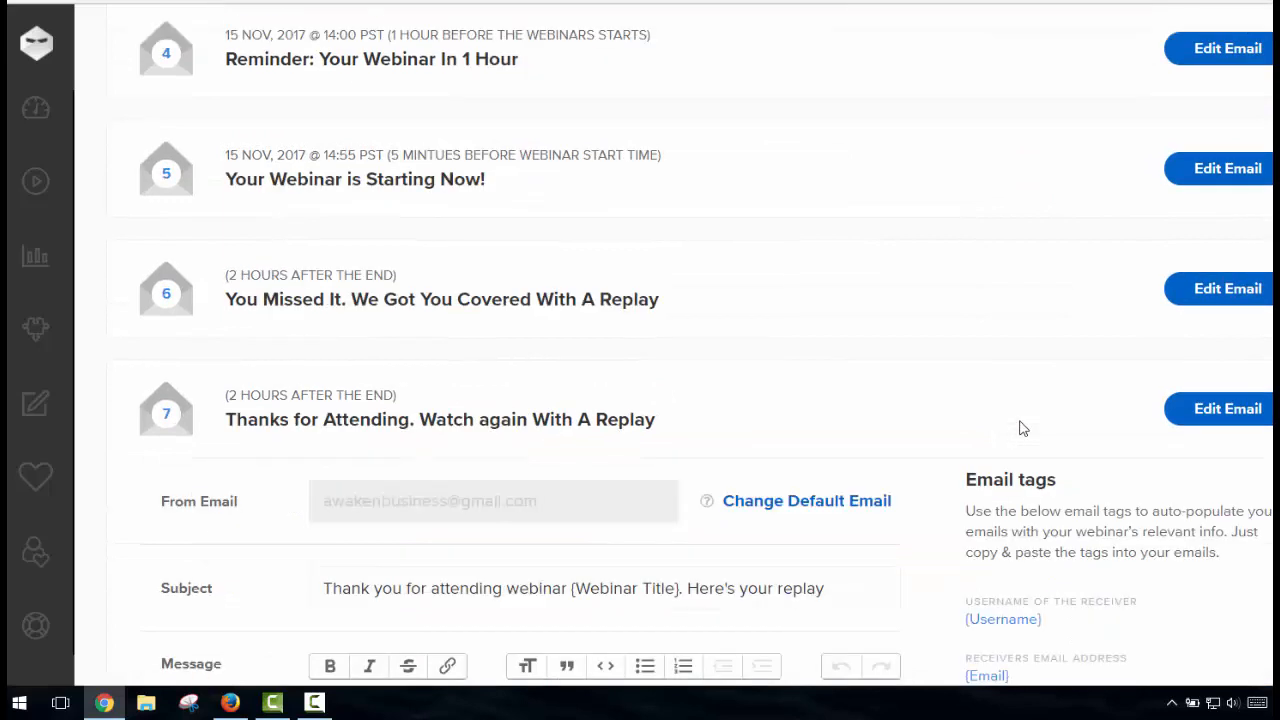
{"action": "scroll", "coordinate": [1022, 428], "scroll_direction": "down", "scroll_amount": 1}
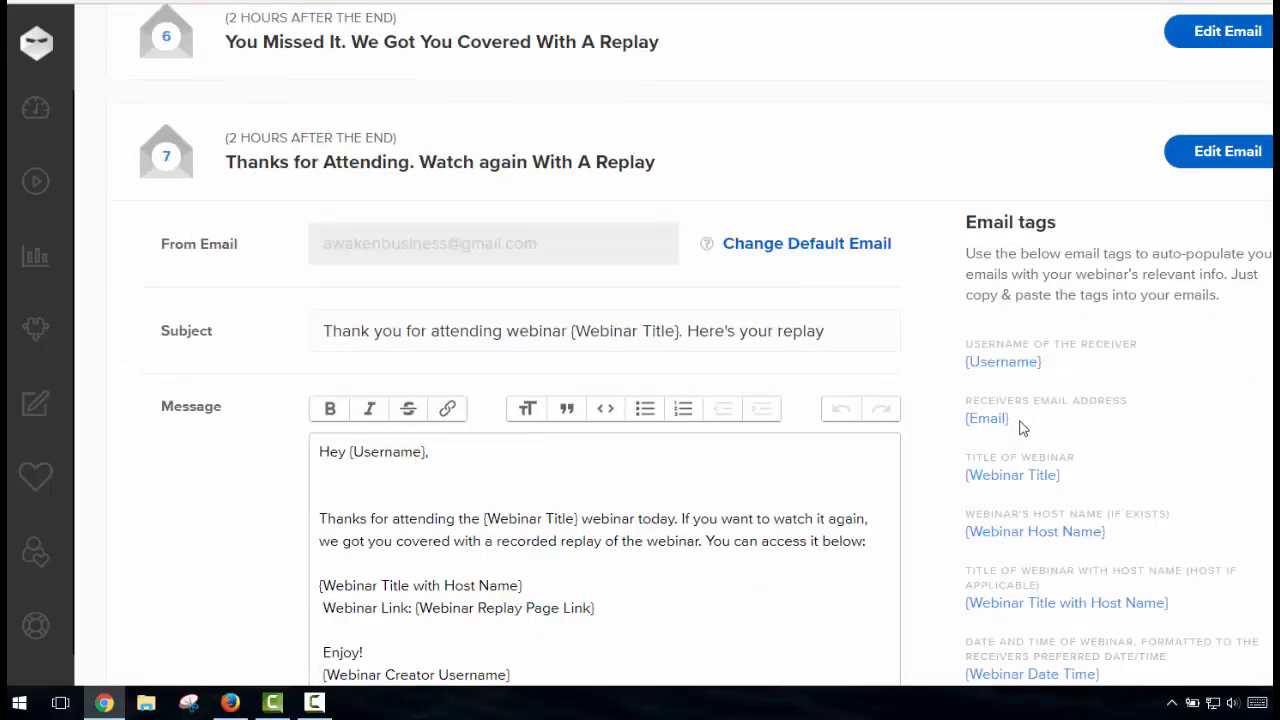
{"action": "scroll", "coordinate": [1022, 428], "scroll_direction": "down", "scroll_amount": 5}
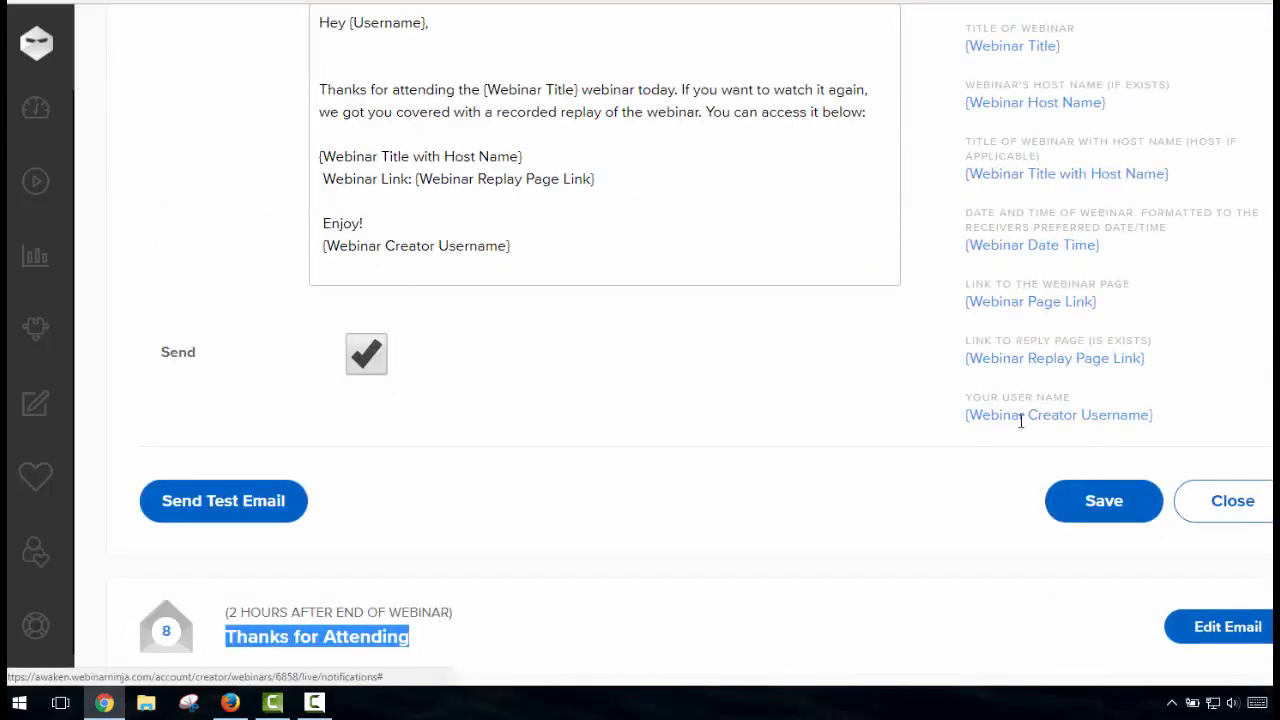
{"action": "scroll", "coordinate": [679, 441], "scroll_direction": "up", "scroll_amount": 4}
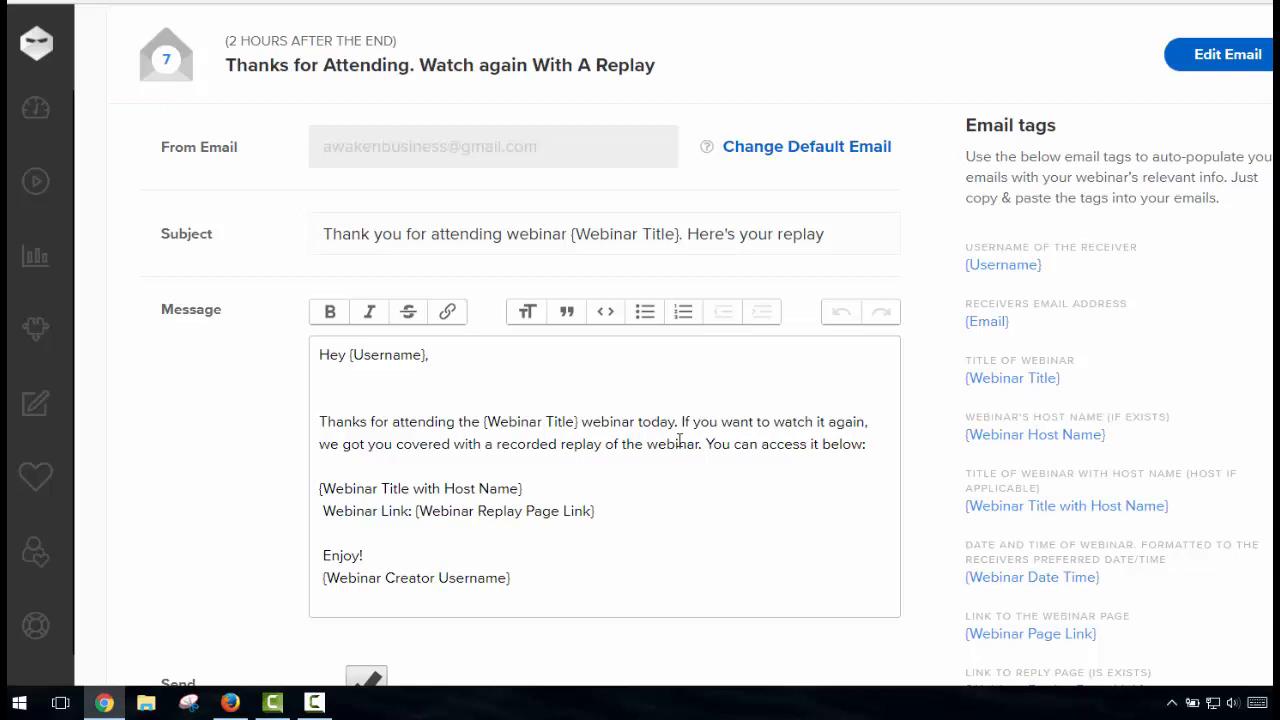
{"action": "scroll", "coordinate": [679, 440], "scroll_direction": "down", "scroll_amount": 2}
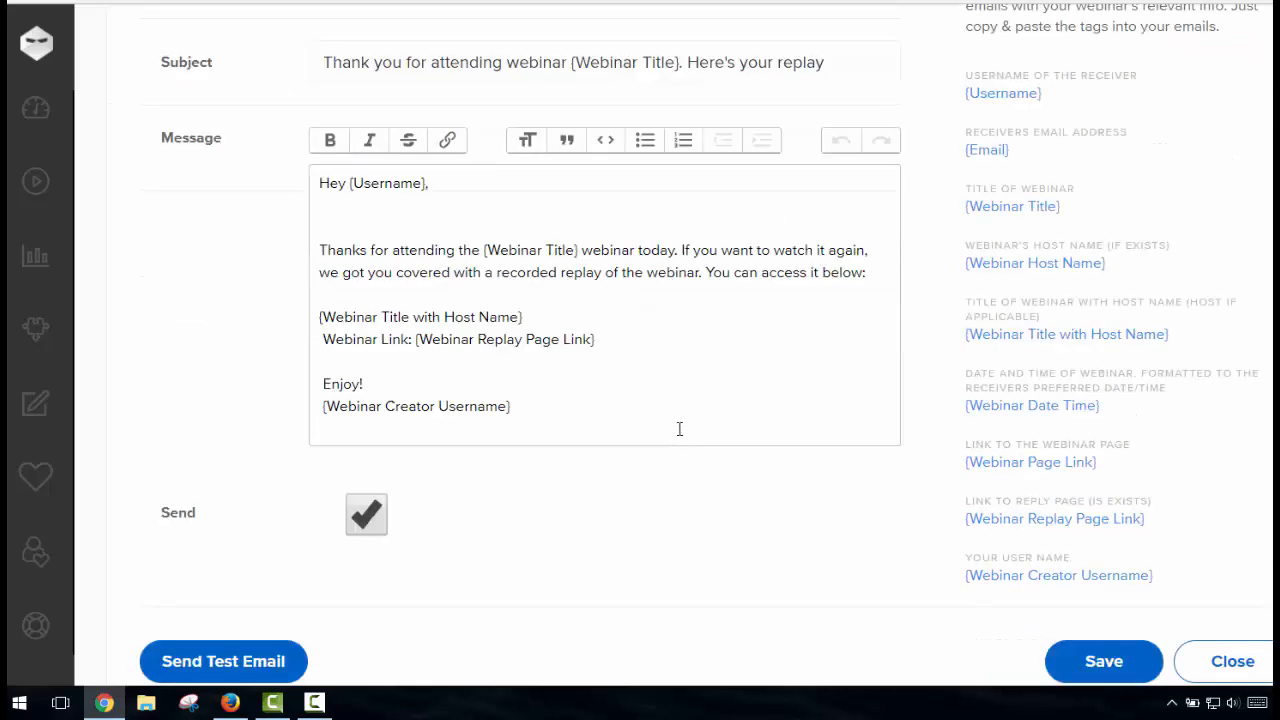
{"action": "scroll", "coordinate": [679, 429], "scroll_direction": "up", "scroll_amount": 2}
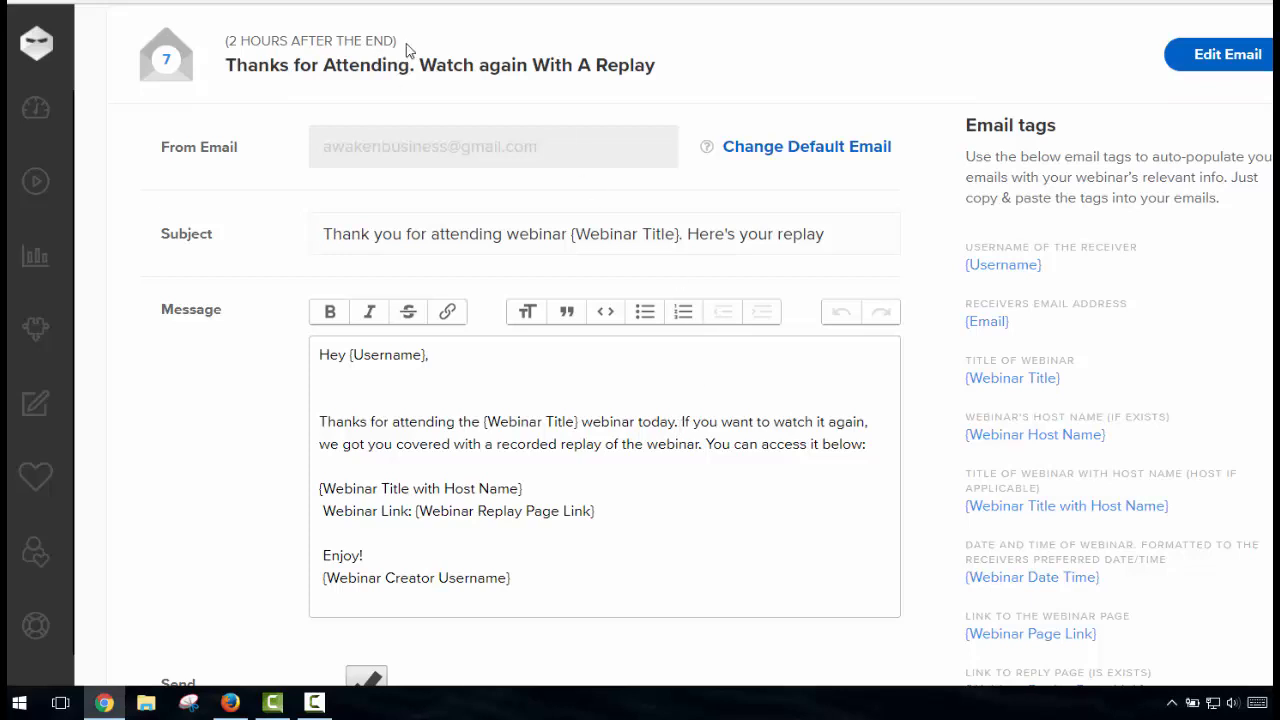
{"action": "left_click_drag", "start_coordinate": [405, 42], "coordinate": [224, 40]}
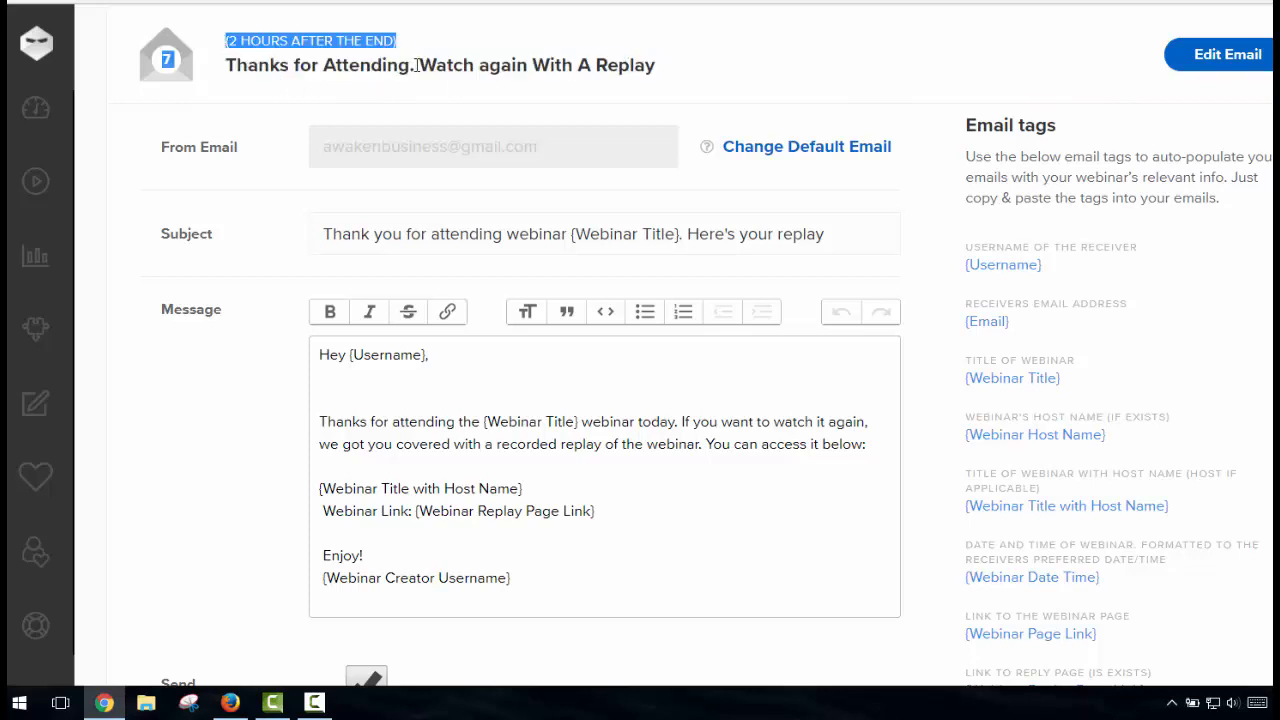
{"action": "left_click_drag", "start_coordinate": [414, 64], "coordinate": [227, 64]}
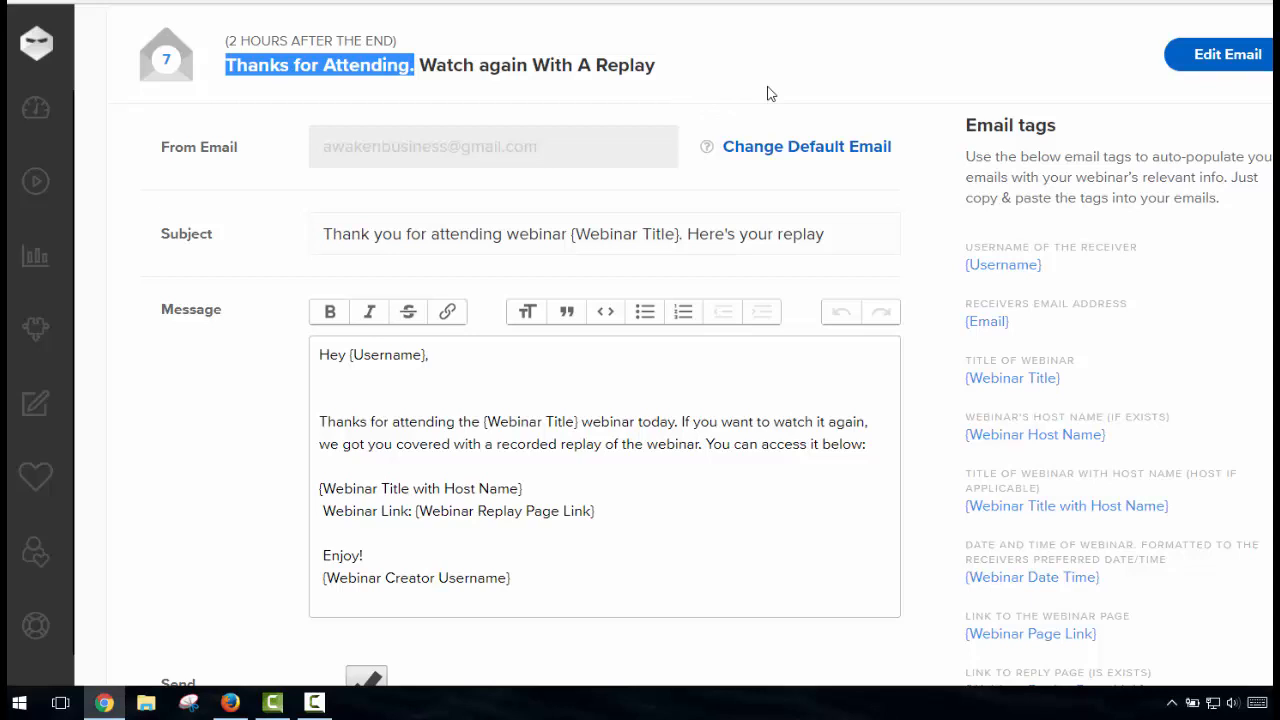
{"action": "scroll", "coordinate": [770, 93], "scroll_direction": "down", "scroll_amount": 3}
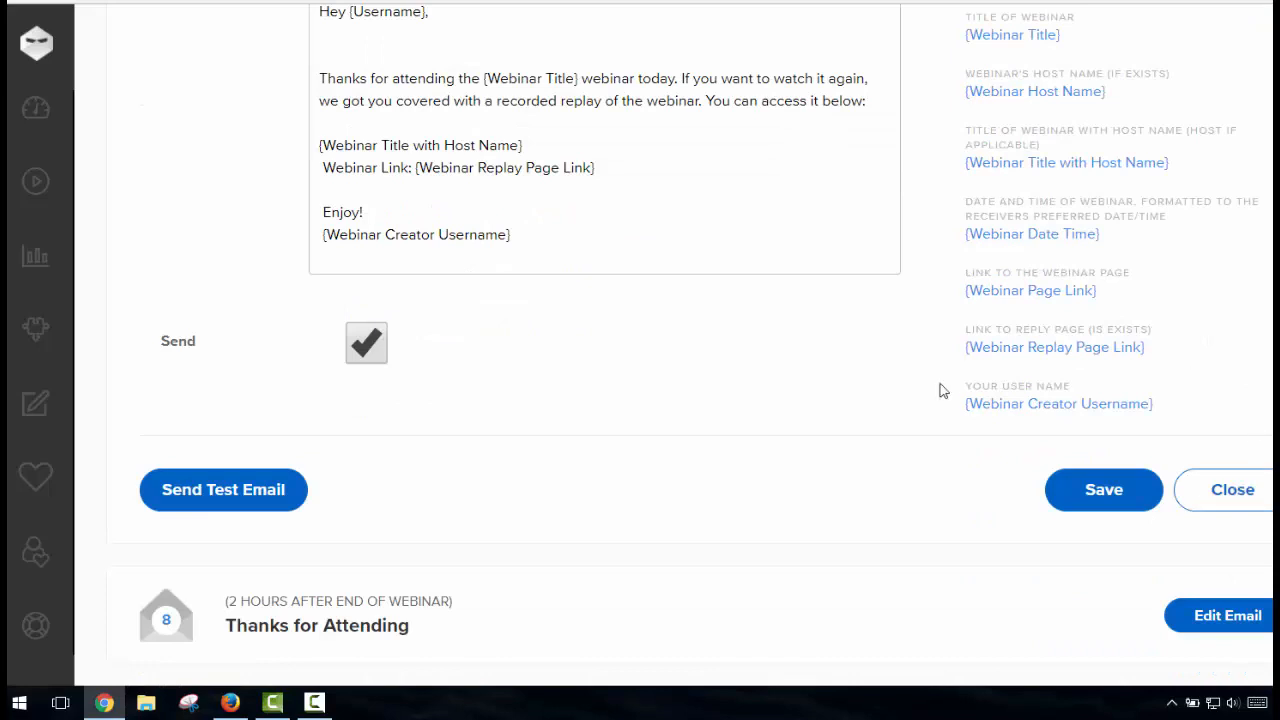
{"action": "scroll", "coordinate": [733, 219], "scroll_direction": "up", "scroll_amount": 2}
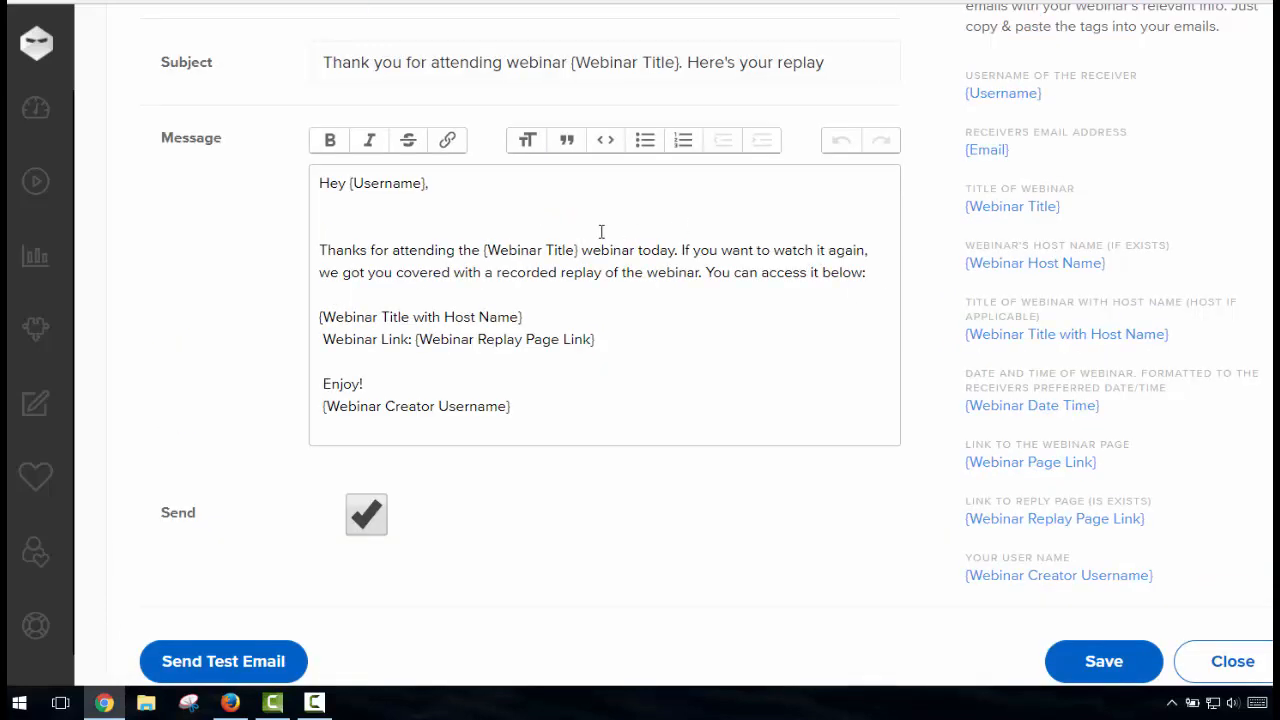
Step: Replace the {Webinar Title} tag in the replay email's message with "Come win with me" in quotation marks
{"action": "left_click_drag", "start_coordinate": [541, 310], "coordinate": [329, 317]}
{"action": "left_click", "coordinate": [403, 286]}
{"action": "left_click_drag", "start_coordinate": [584, 250], "coordinate": [484, 254]}
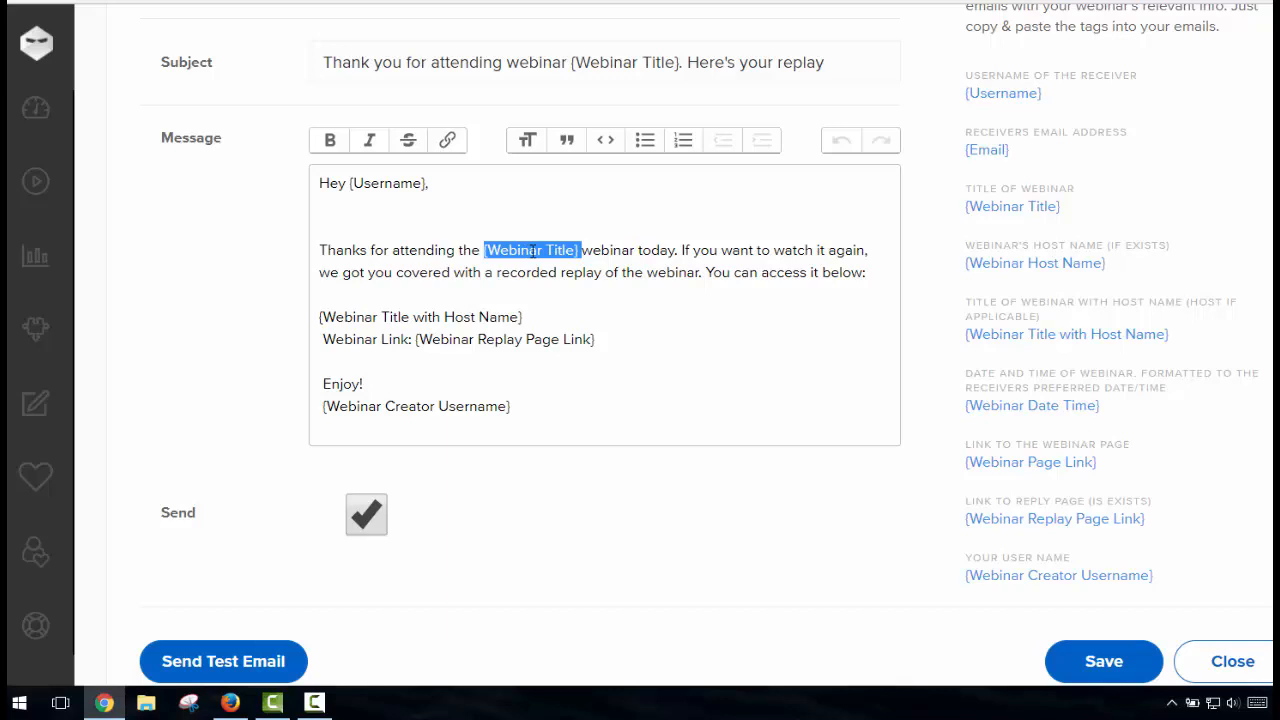
{"action": "type", "text": "\"Come Win with me\""}
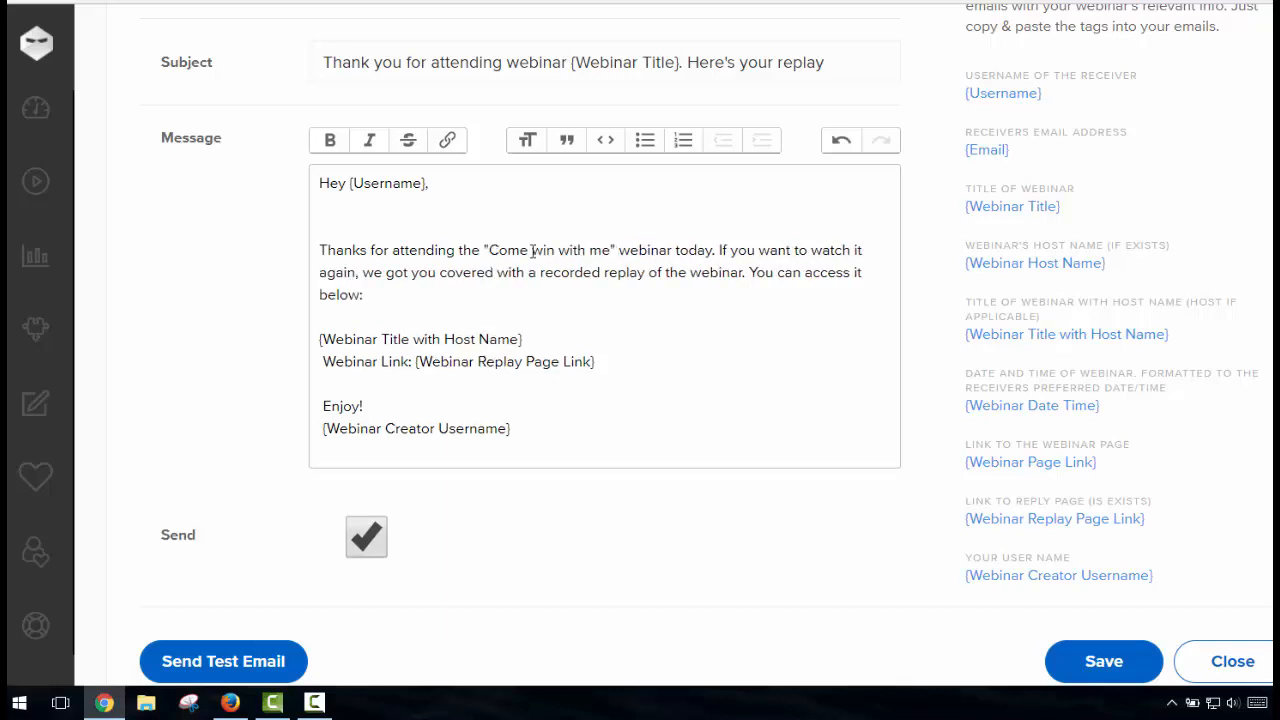
{"action": "left_click", "coordinate": [643, 319]}
{"action": "left_click_drag", "start_coordinate": [490, 250], "coordinate": [610, 250]}
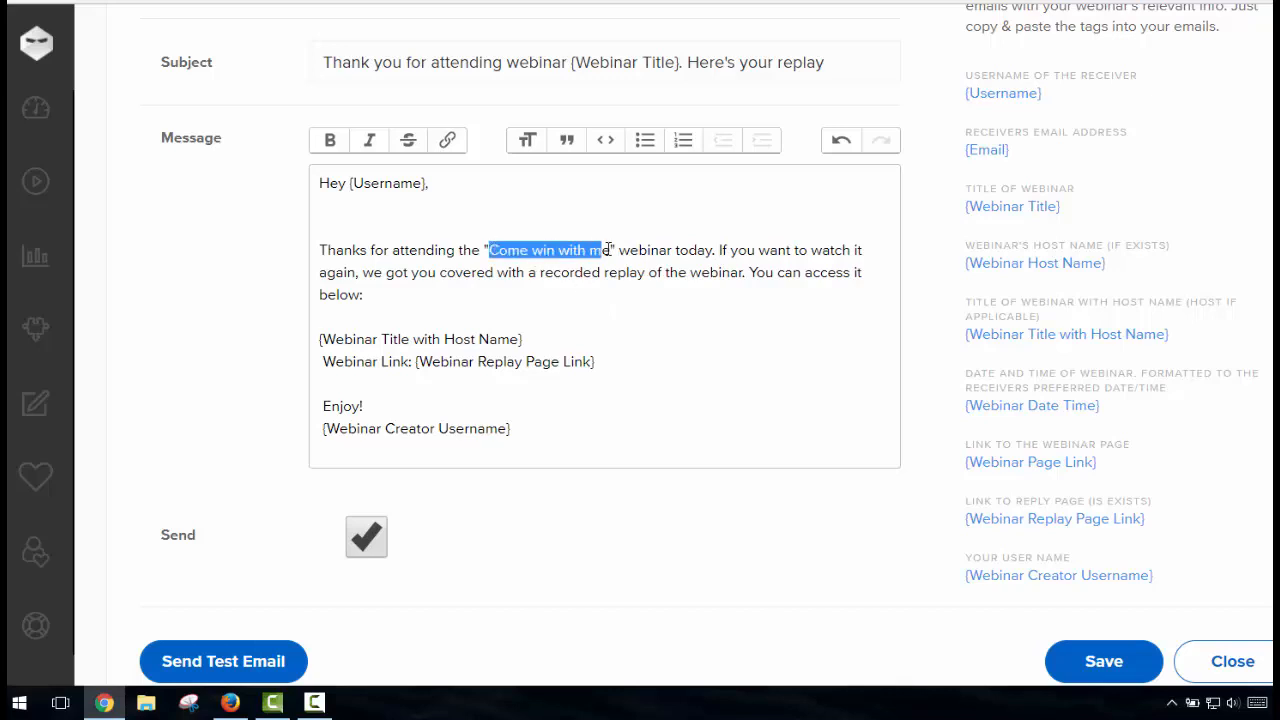
{"action": "left_click", "coordinate": [598, 306]}
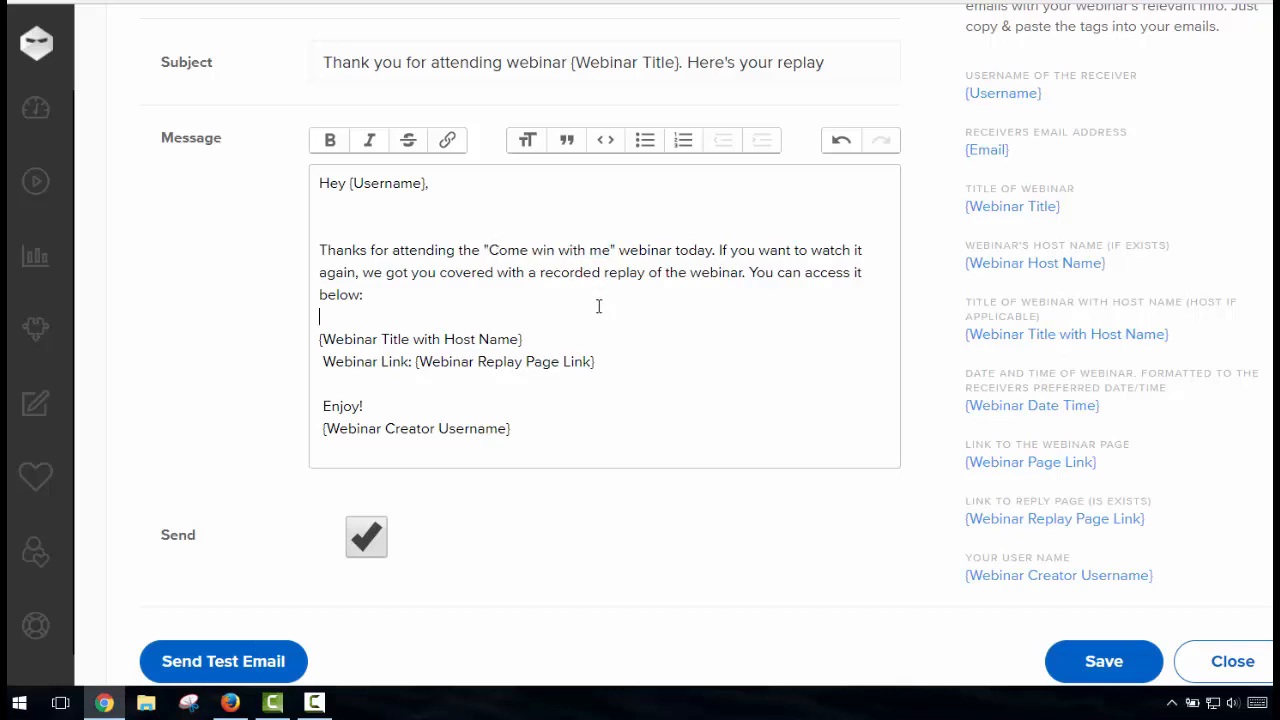
Step: Check the creator username, replay link and greeting tags in the message, and save the replay email
{"action": "left_click_drag", "start_coordinate": [510, 428], "coordinate": [310, 435]}
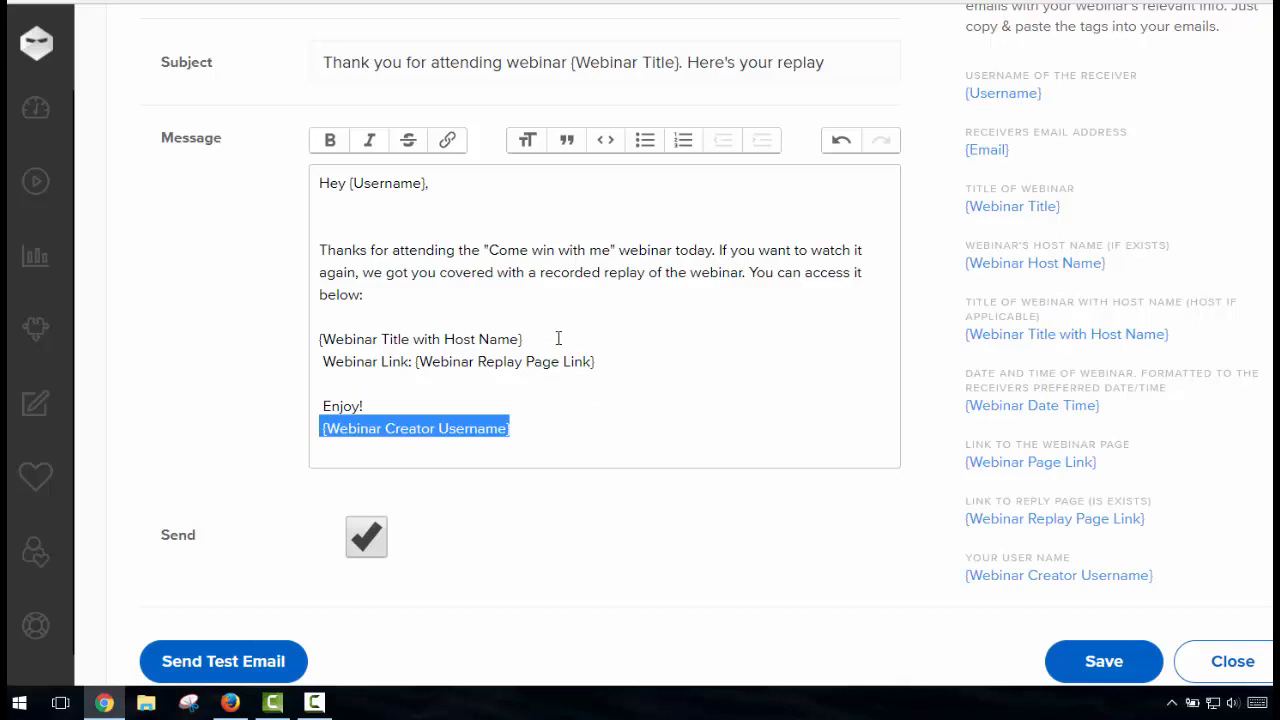
{"action": "left_click_drag", "start_coordinate": [612, 361], "coordinate": [303, 347]}
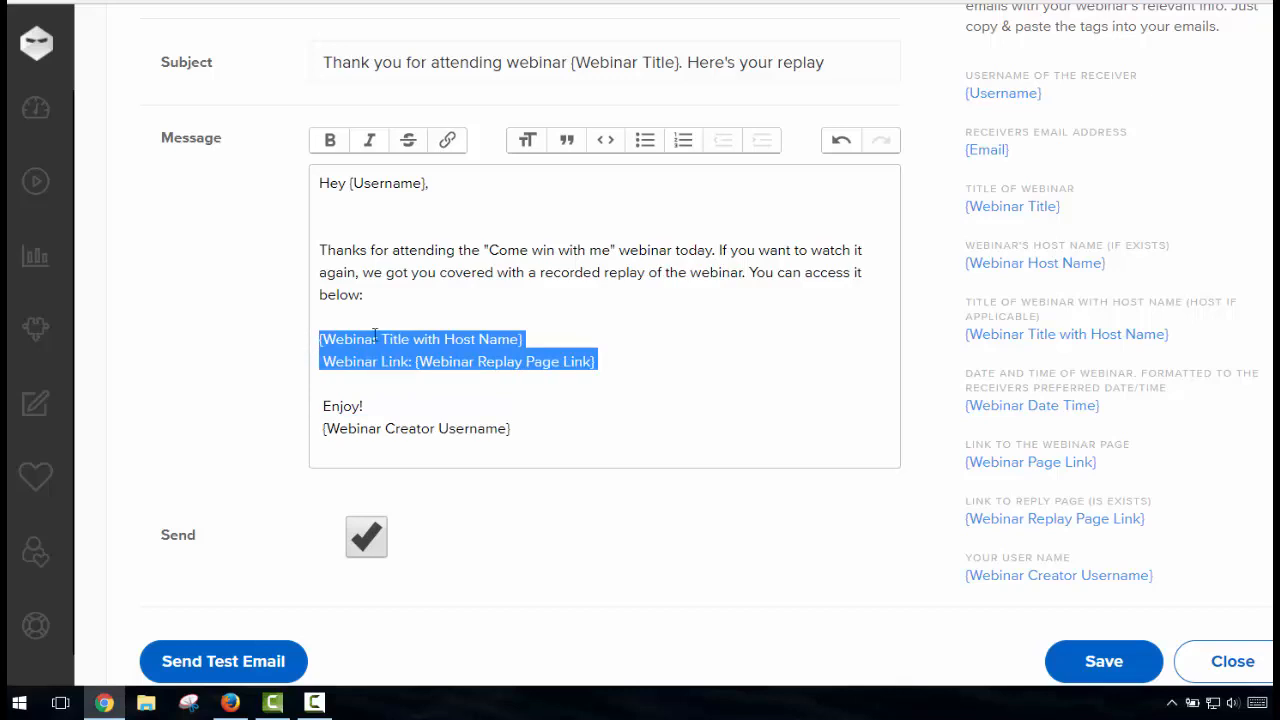
{"action": "left_click", "coordinate": [534, 306]}
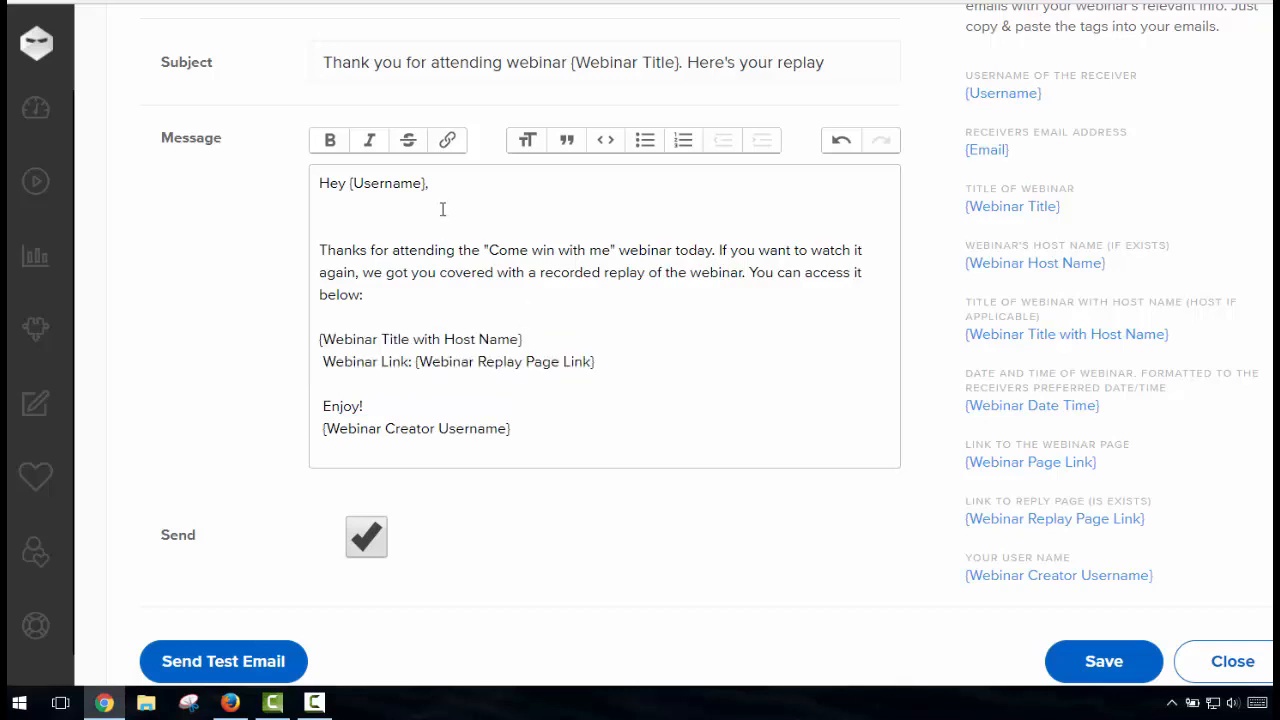
{"action": "left_click_drag", "start_coordinate": [430, 183], "coordinate": [316, 185]}
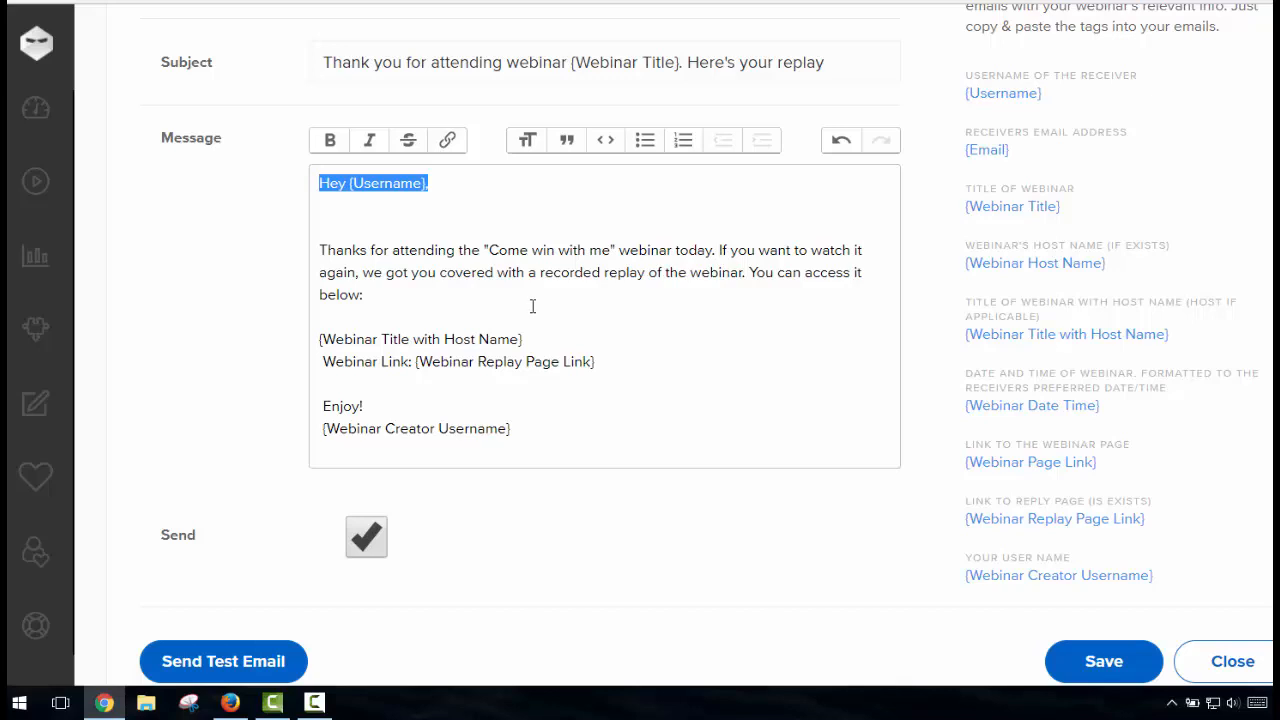
{"action": "left_click", "coordinate": [1100, 664]}
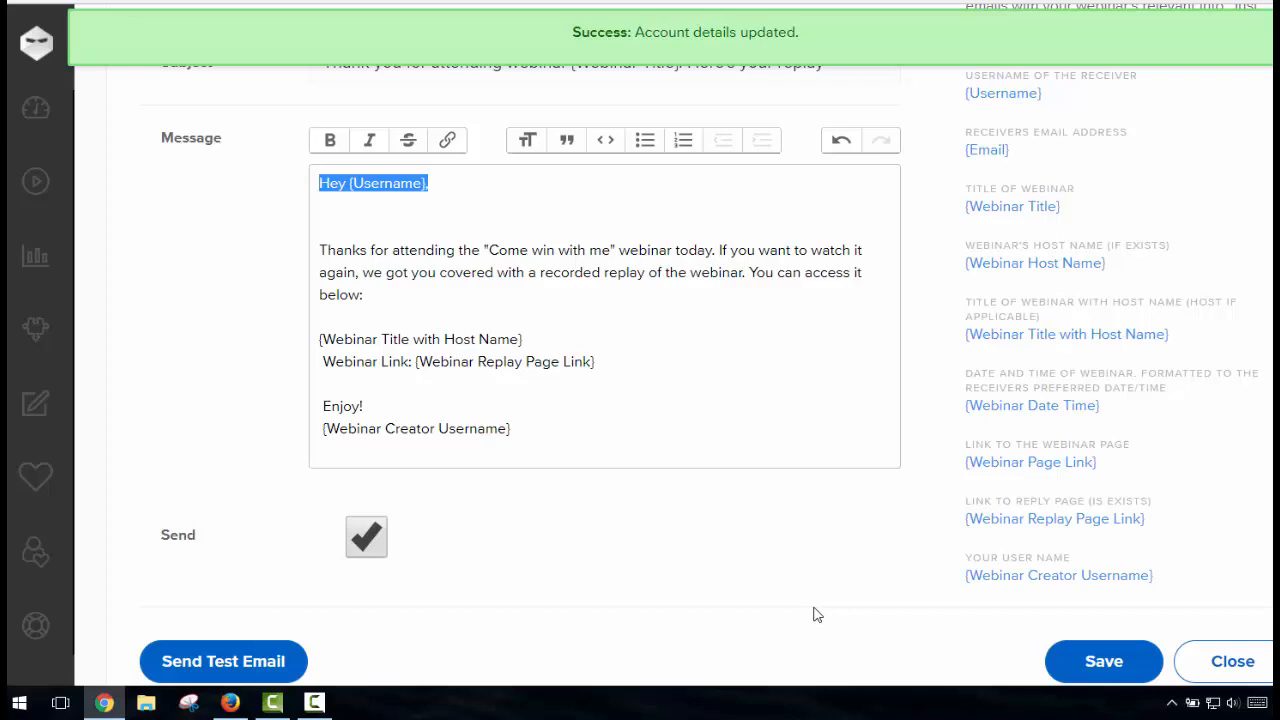
Step: Go to the Integrations page and examine its Paid Webinars, 3rd Party Apps and Digital Ad Campaigns sections
{"action": "left_click", "coordinate": [36, 334]}
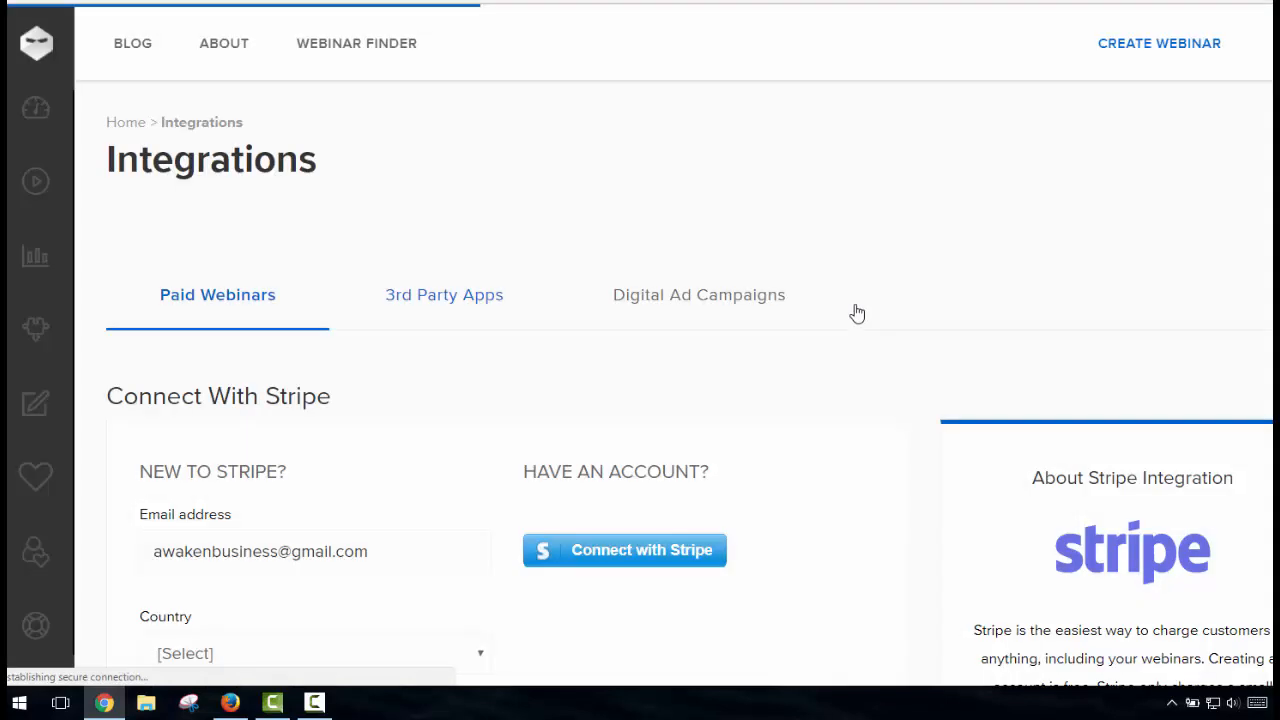
{"action": "scroll", "coordinate": [852, 309], "scroll_direction": "down", "scroll_amount": 2}
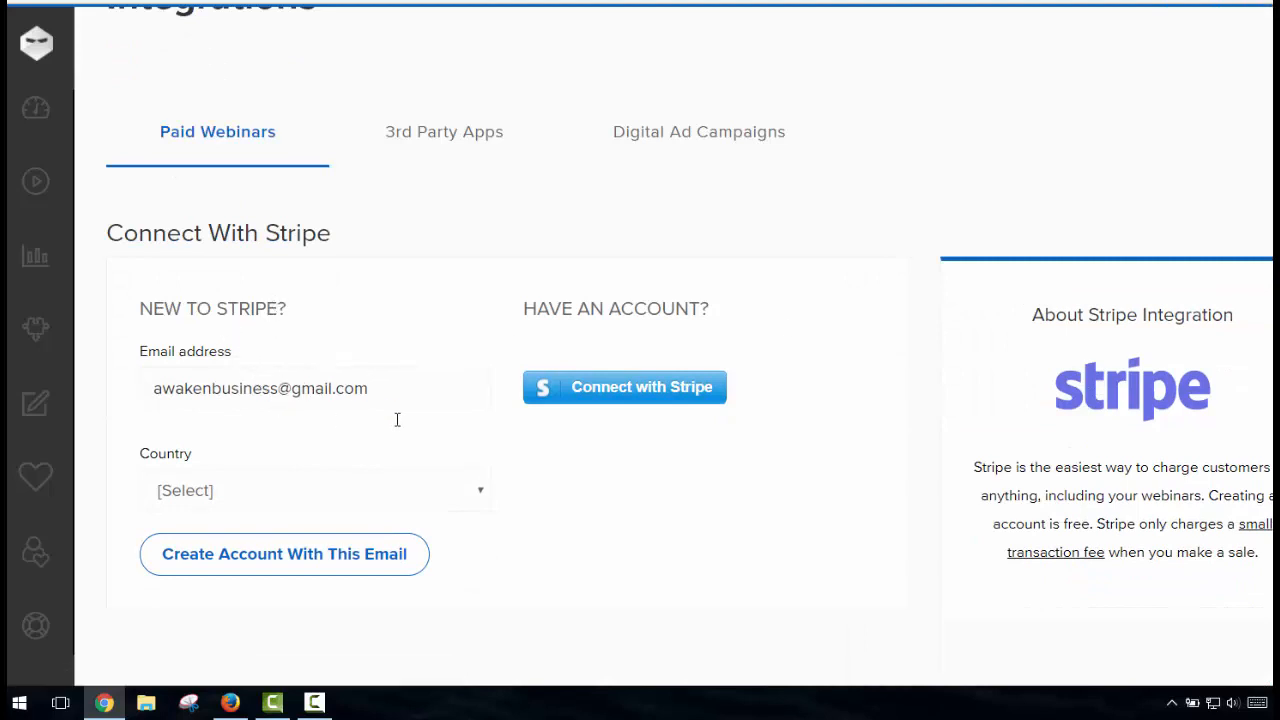
{"action": "scroll", "coordinate": [400, 400], "scroll_direction": "up", "scroll_amount": 2}
{"action": "left_click", "coordinate": [424, 300]}
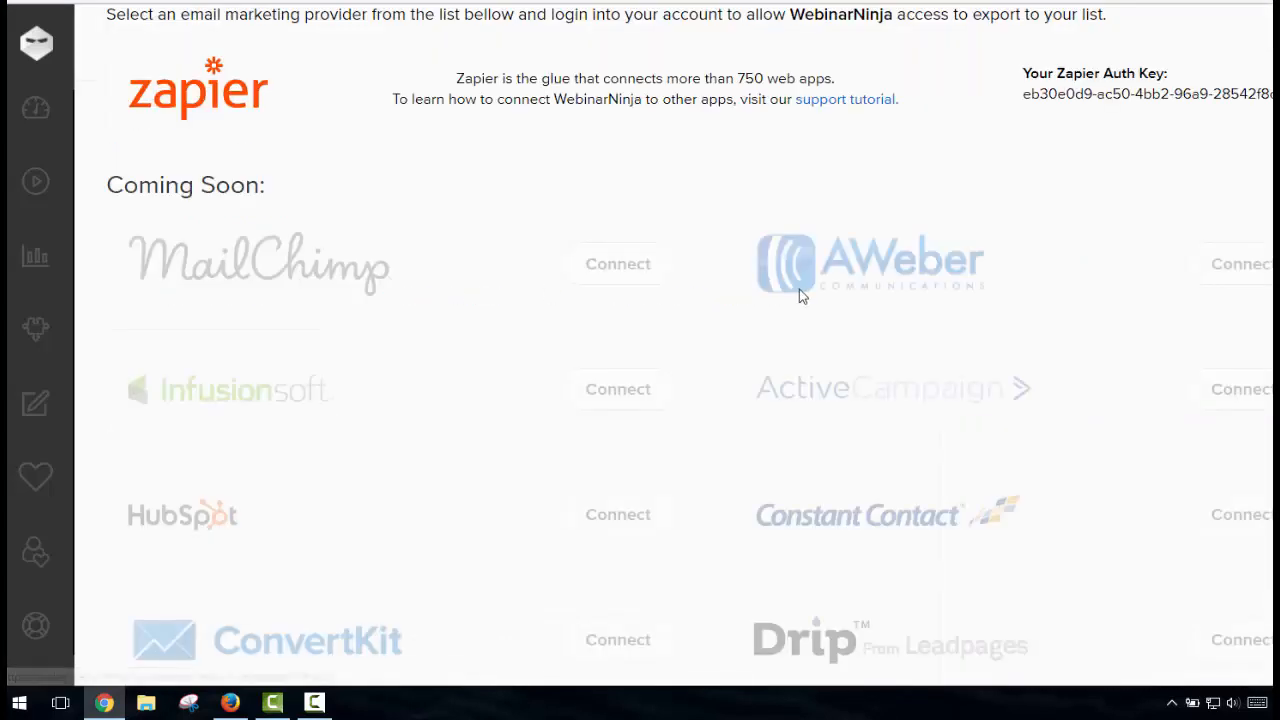
{"action": "scroll", "coordinate": [1144, 349], "scroll_direction": "down", "scroll_amount": 1}
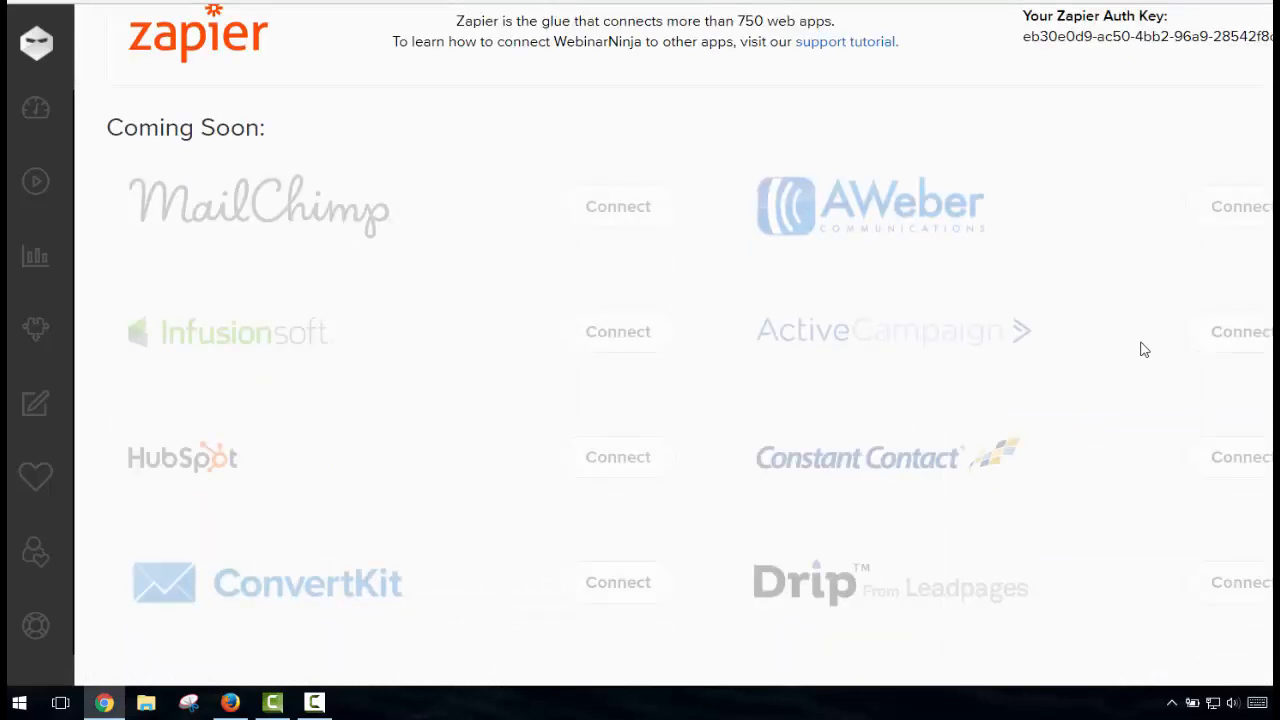
{"action": "scroll", "coordinate": [1141, 349], "scroll_direction": "up", "scroll_amount": 3}
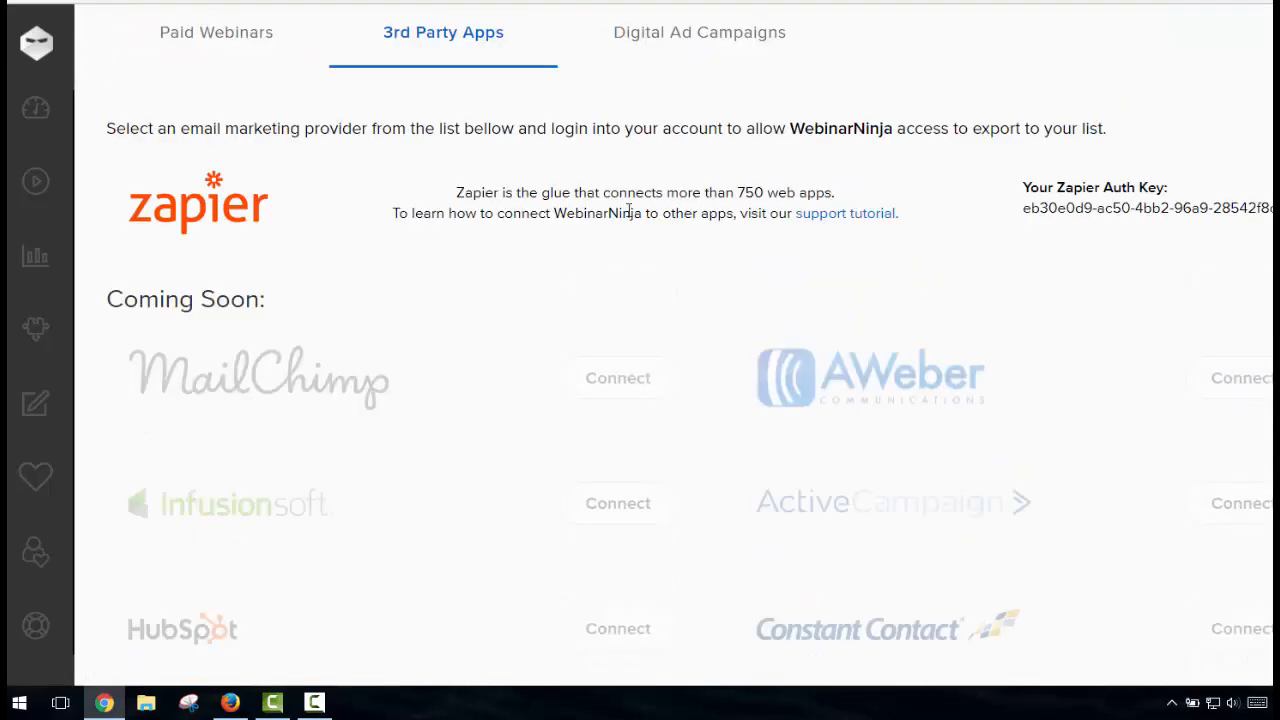
{"action": "scroll", "coordinate": [700, 260], "scroll_direction": "up", "scroll_amount": 4}
{"action": "left_click", "coordinate": [775, 296]}
{"action": "scroll", "coordinate": [900, 300], "scroll_direction": "down", "scroll_amount": 4}
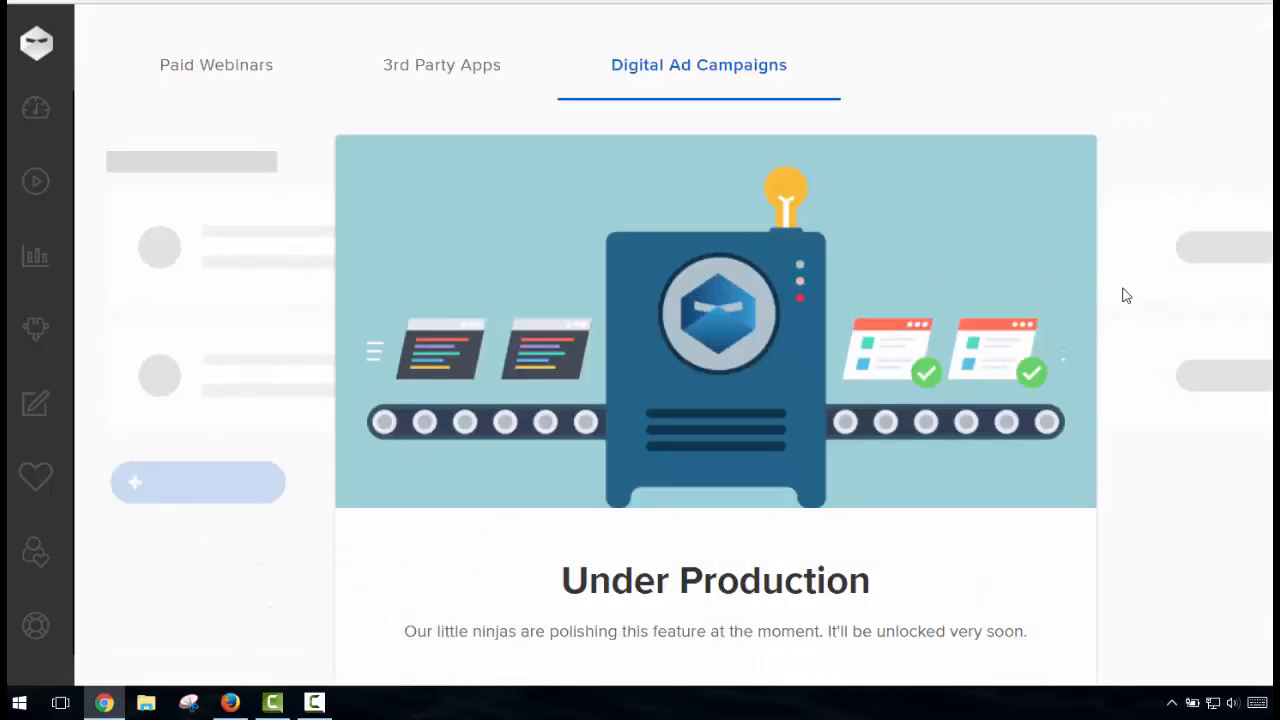